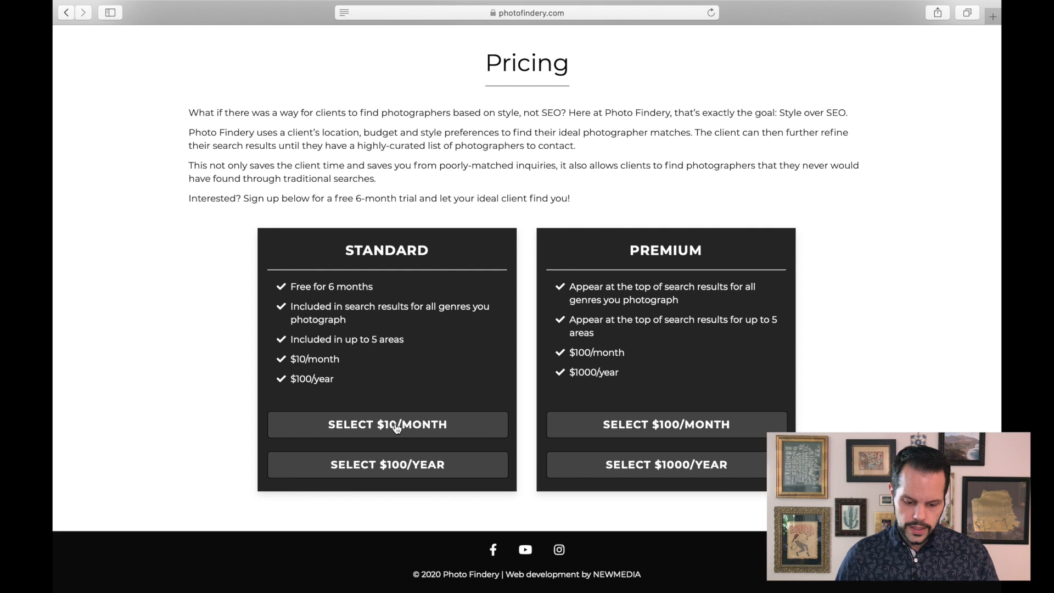
# - Select the Standard $10 per month plan and enter photofinderytest as the registration username
pyautogui.click(397, 428)
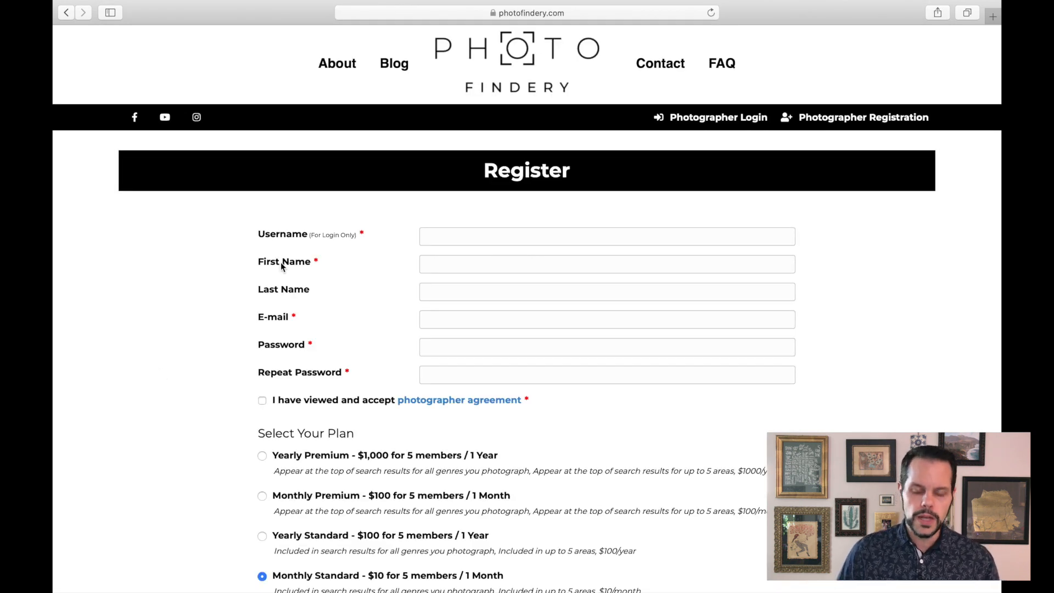
pyautogui.click(477, 237)
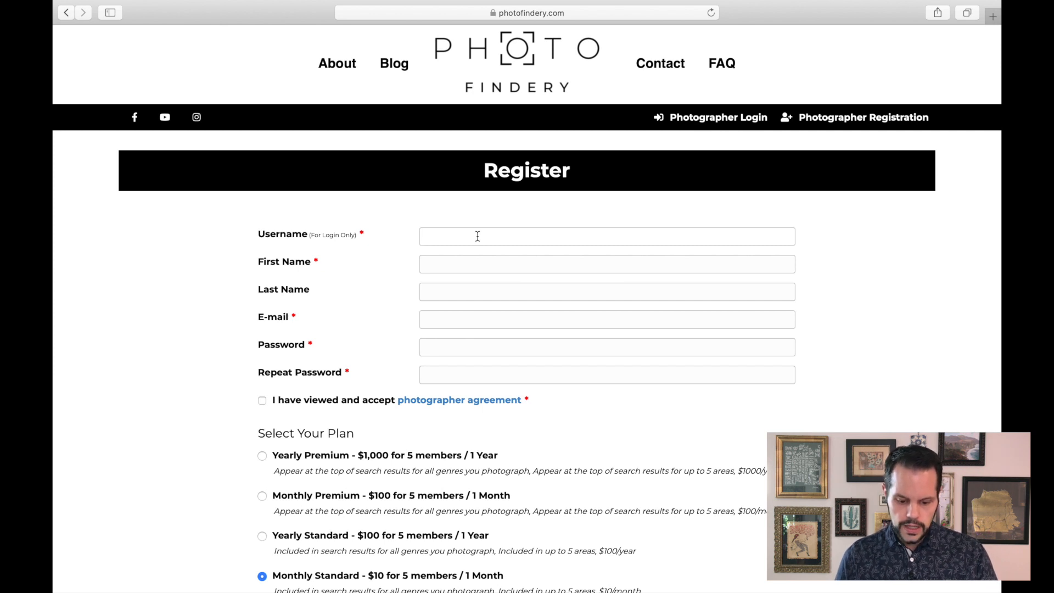
pyautogui.write('photofinder')
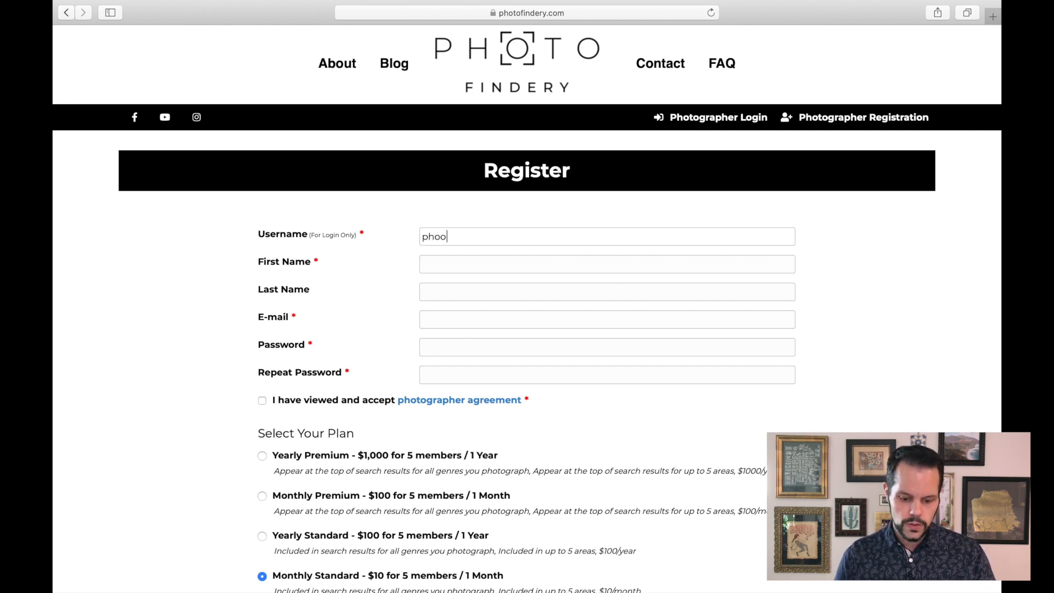
pyautogui.write('ytest')
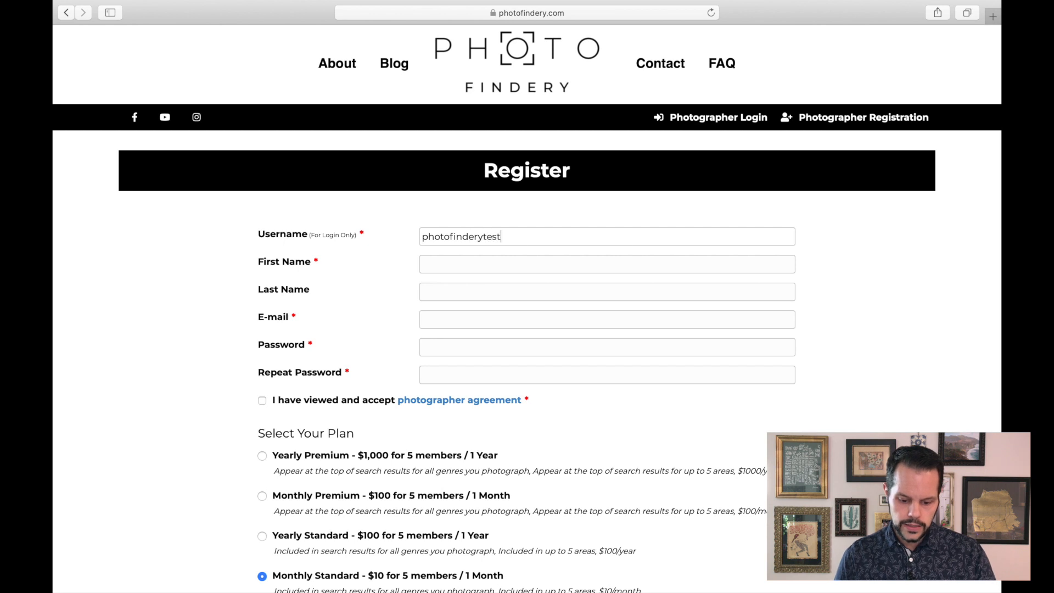
# - Fill in the photographer's first name and last name in the registration form
pyautogui.press('Tab')
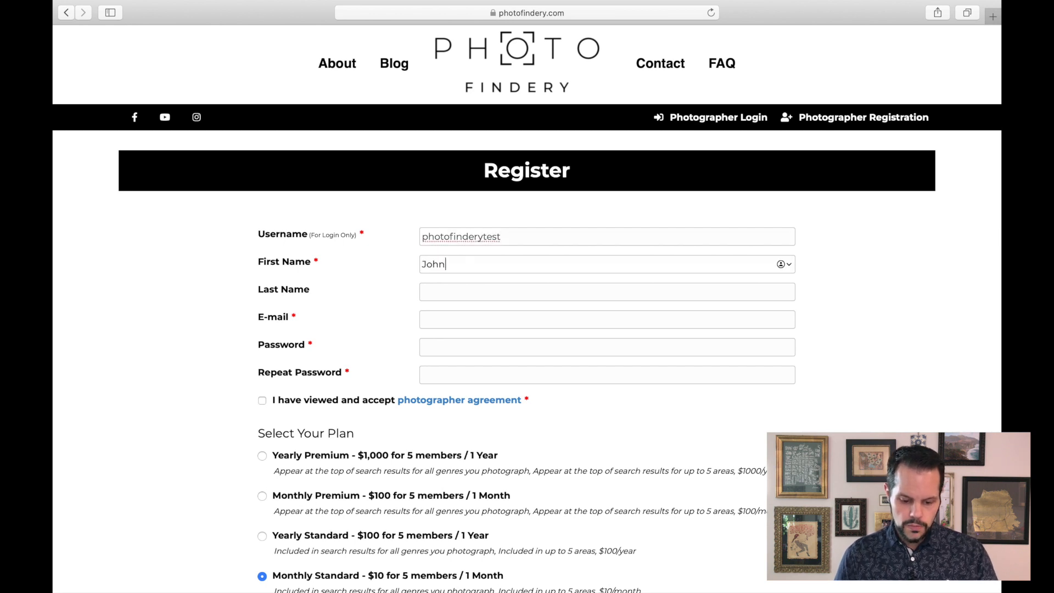
pyautogui.press('Tab')
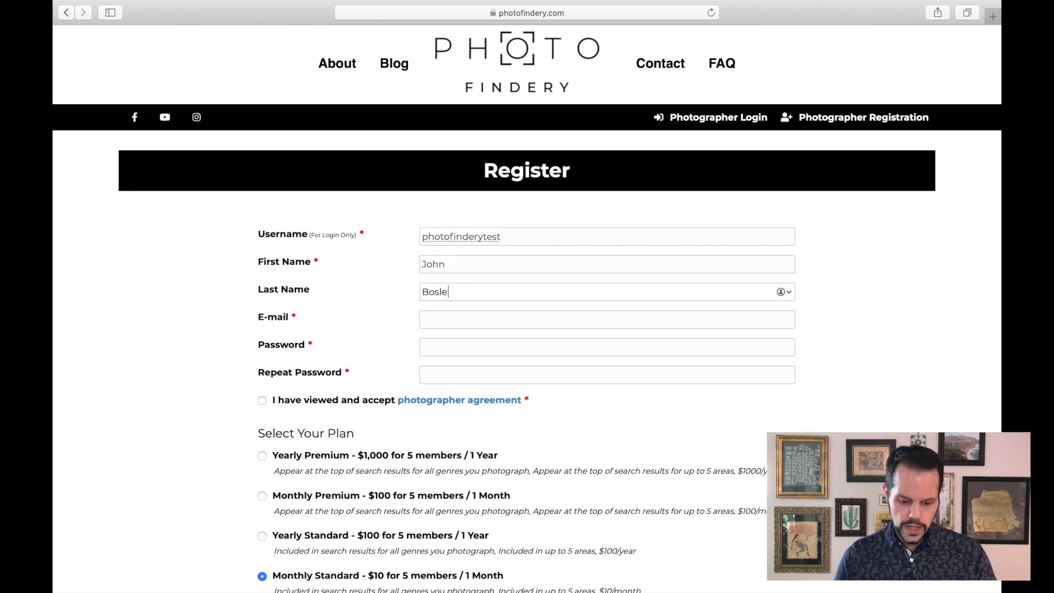
# - Fill in the photographer's e-mail address
pyautogui.press('Tab')
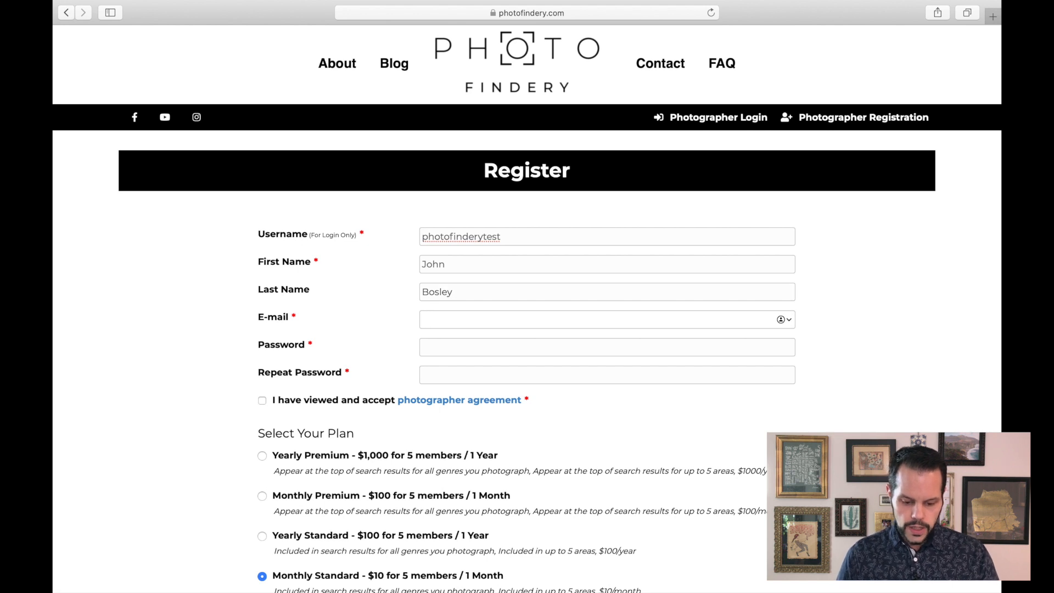
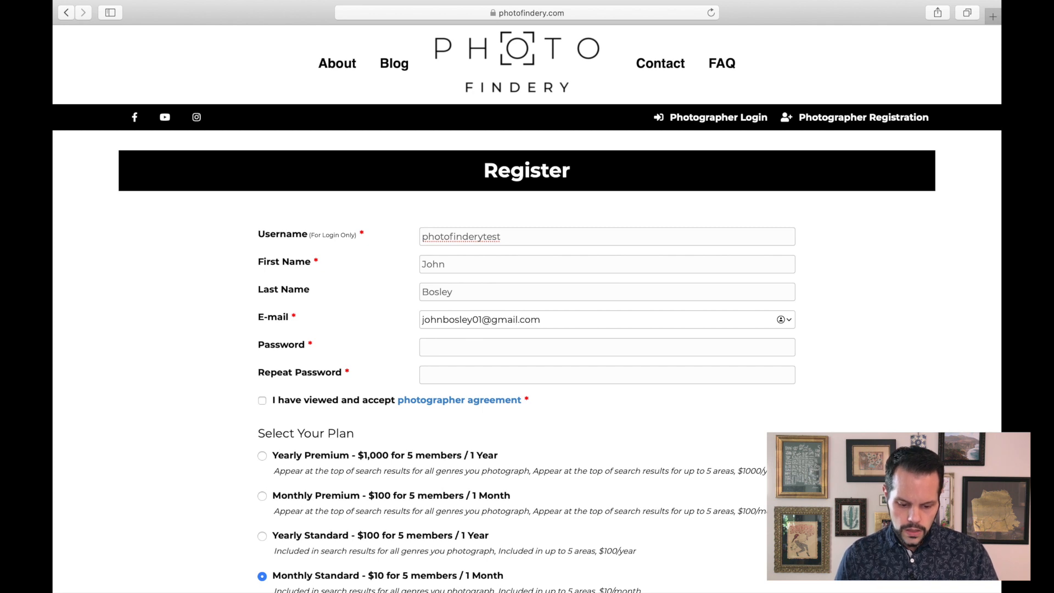
# - Enter the account password and repeat it in the confirmation field
pyautogui.press('Tab')
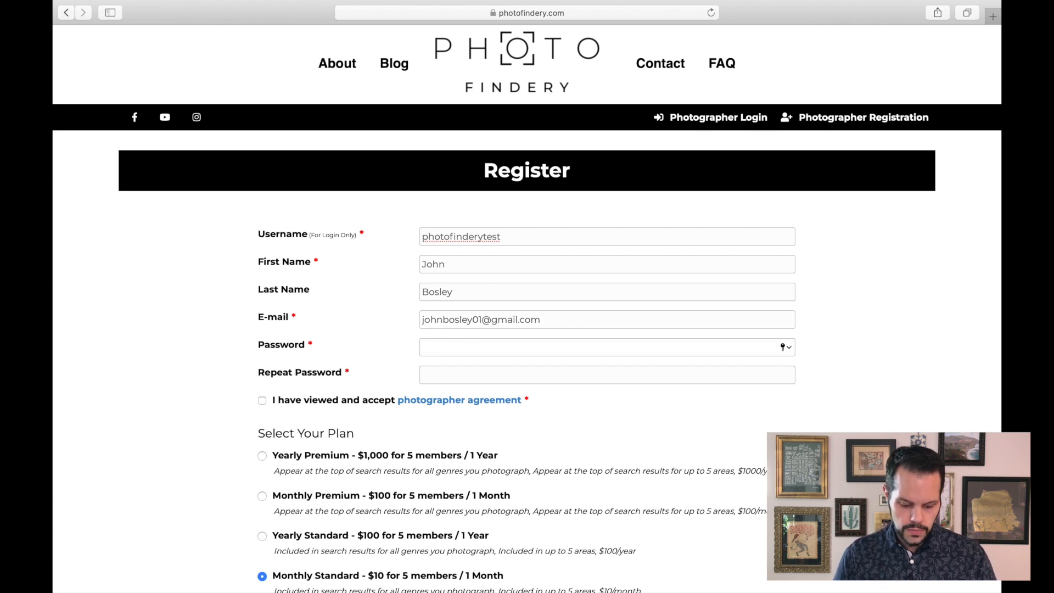
pyautogui.write('•••••••')
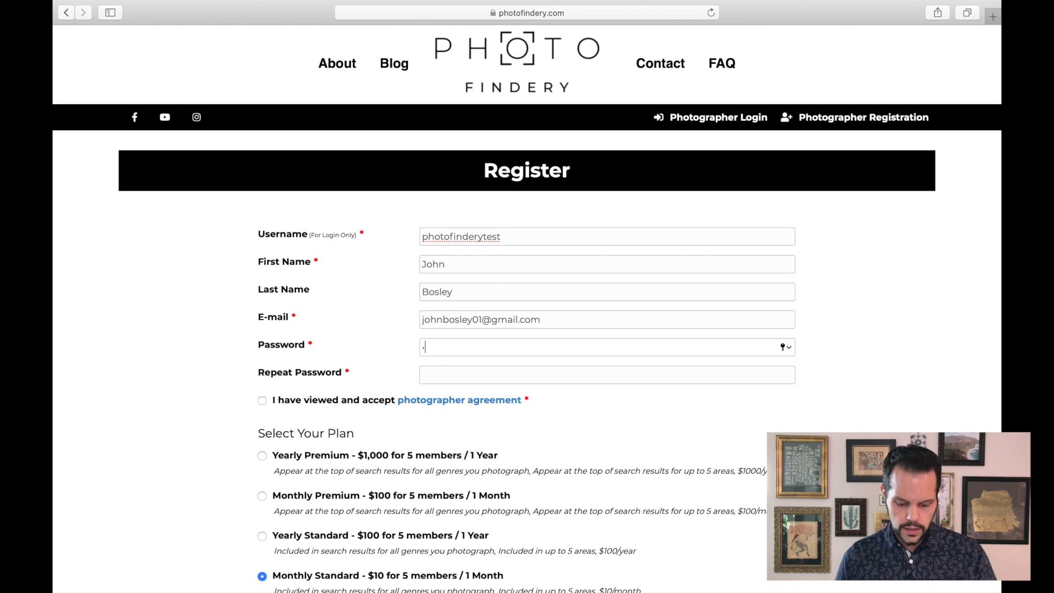
pyautogui.write('••')
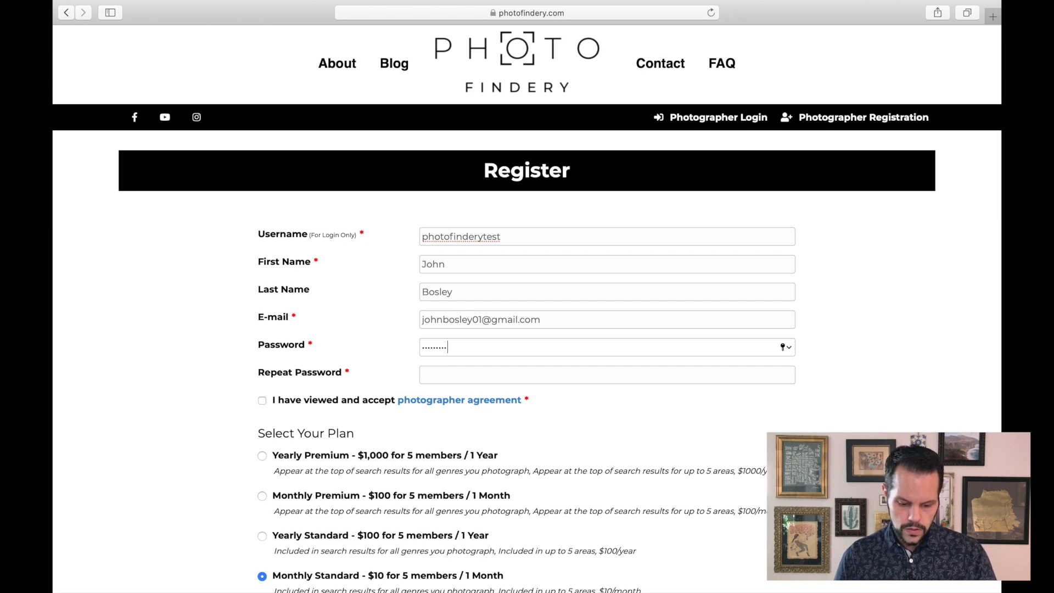
pyautogui.press('Tab')
pyautogui.write('••••••••')
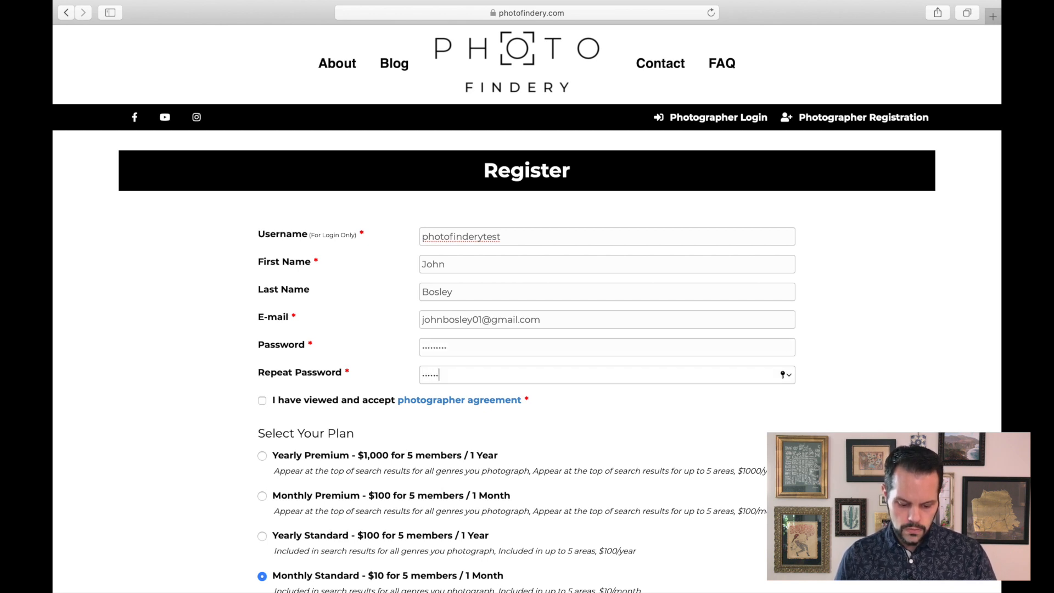
pyautogui.write('•')
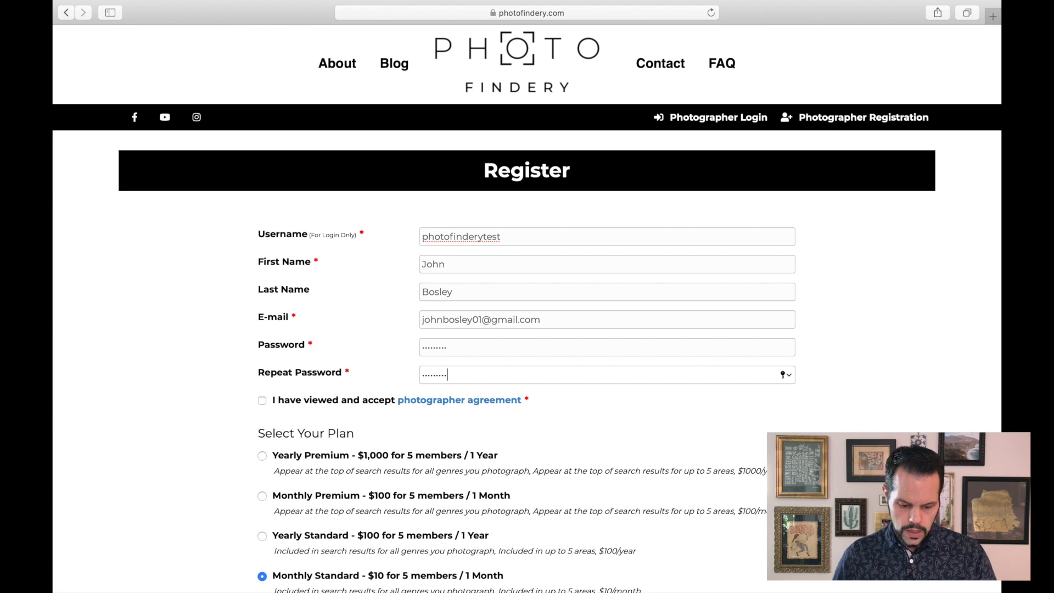
# - Accept the photographer agreement
pyautogui.click(257, 405)
pyautogui.click(263, 401)
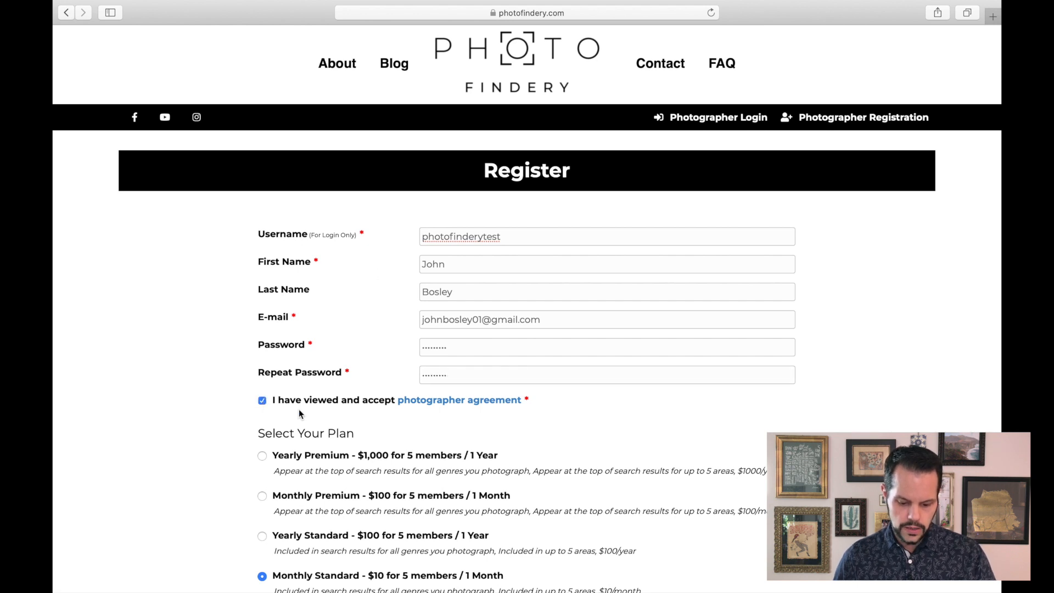
# - Set the group name to testgroup
pyautogui.scroll(-1, 649, 432)
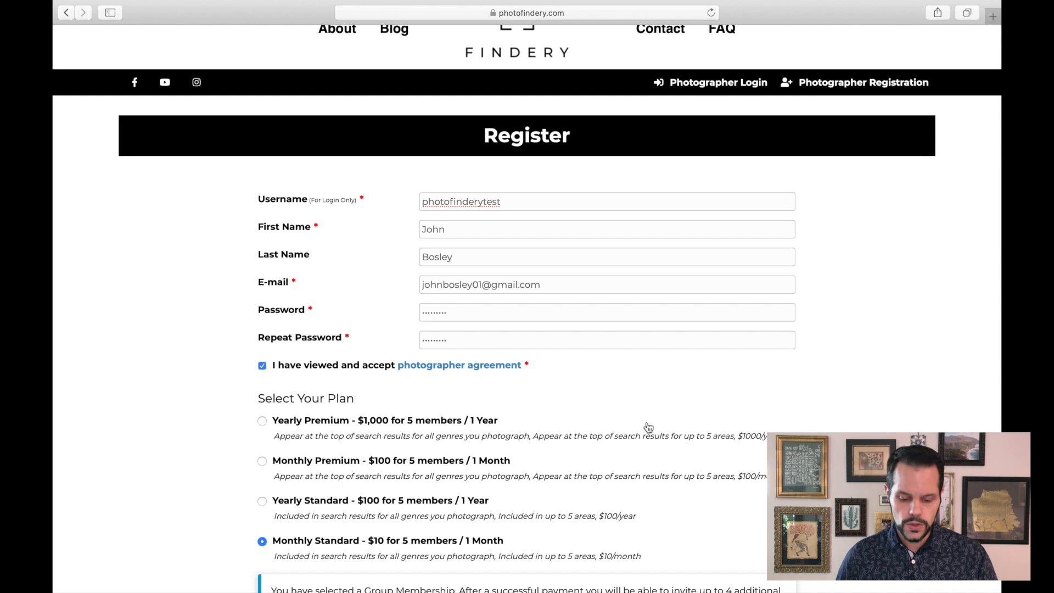
pyautogui.scroll(-2, 583, 402)
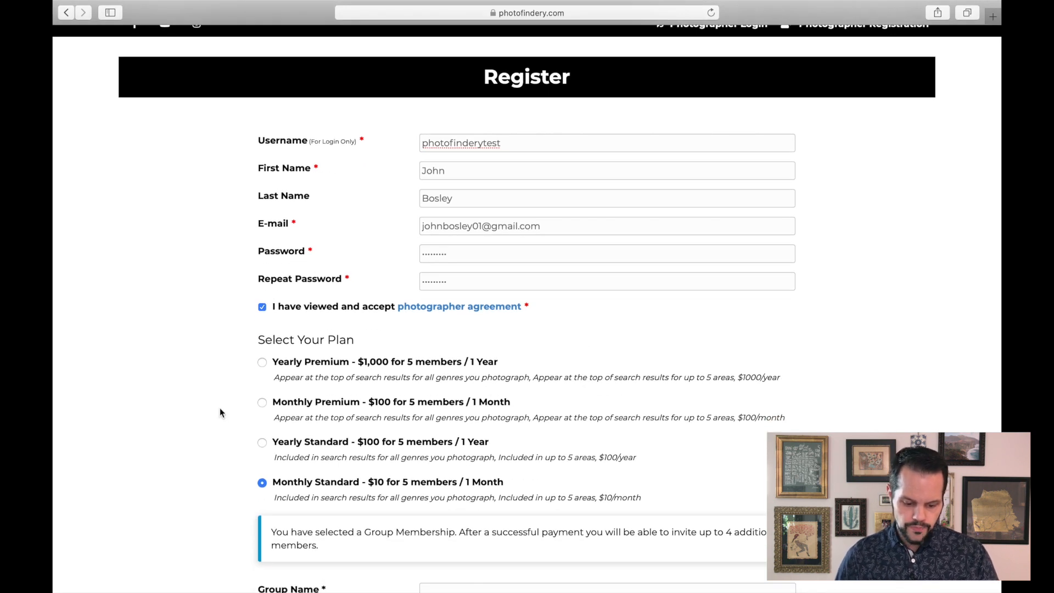
pyautogui.scroll(-5, 220, 412)
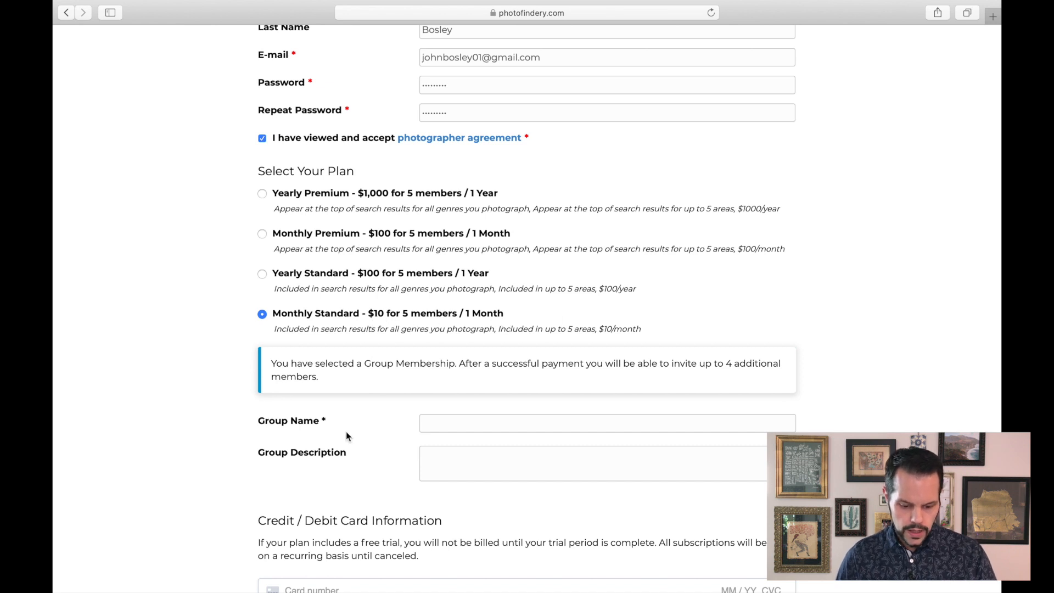
pyautogui.click(432, 424)
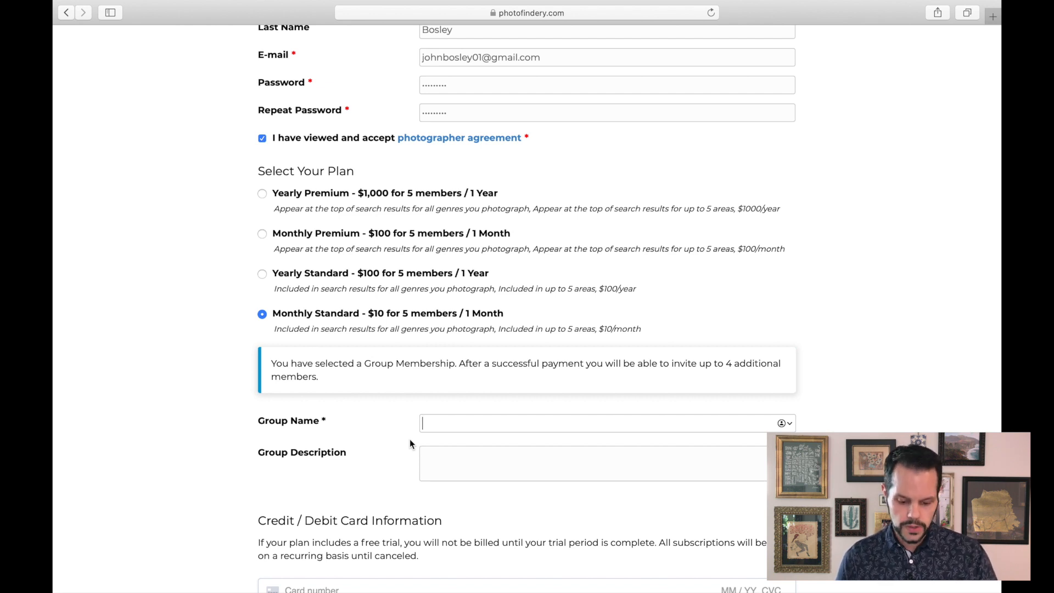
pyautogui.write('testgroup')
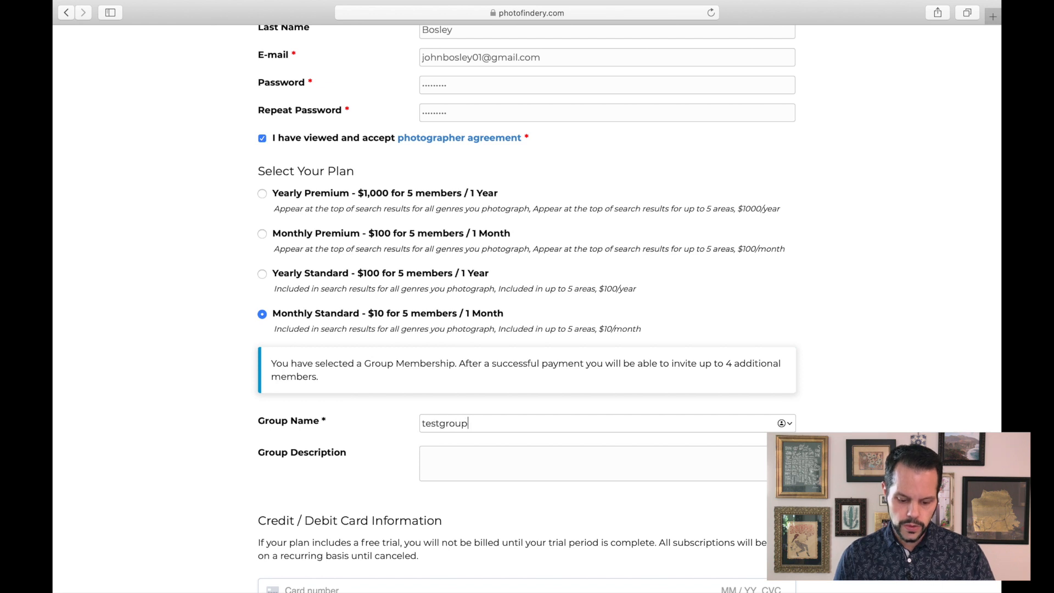
# - Move to the card number field and review the billing details section below it
pyautogui.scroll(-5, 375, 479)
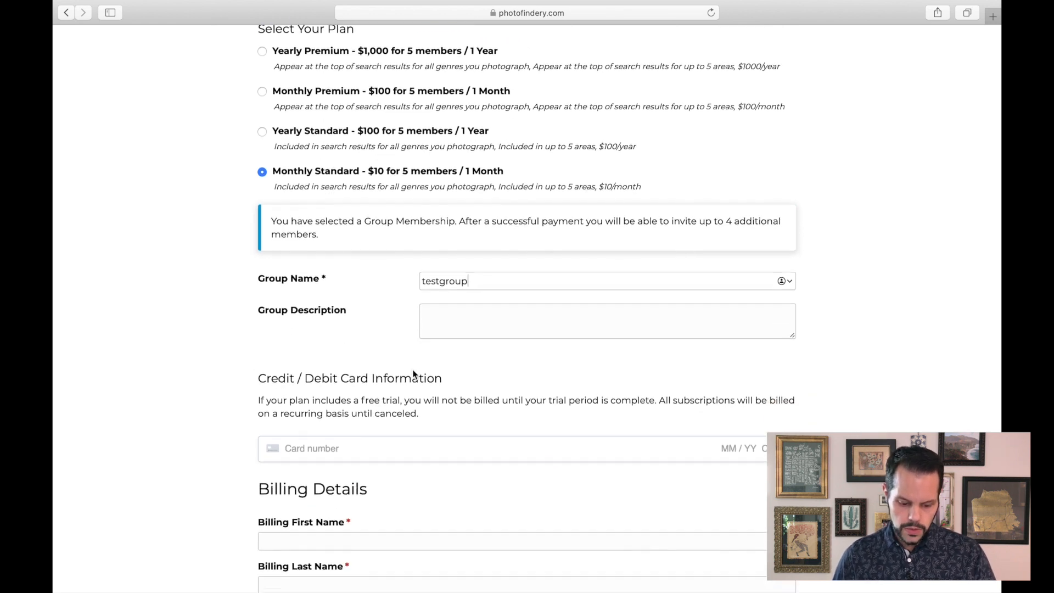
pyautogui.click(325, 356)
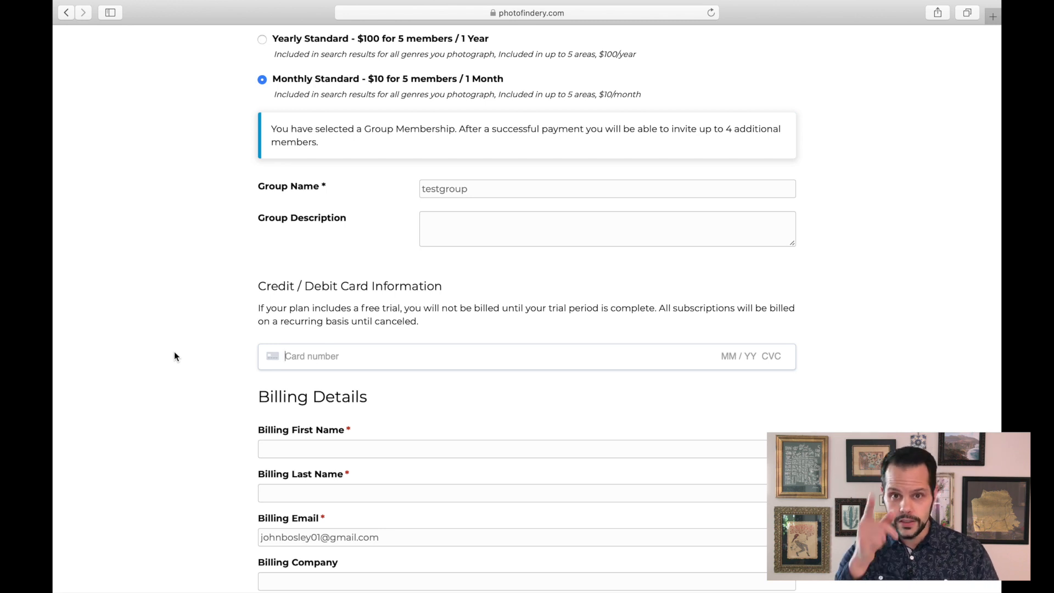
pyautogui.scroll(-2, 176, 397)
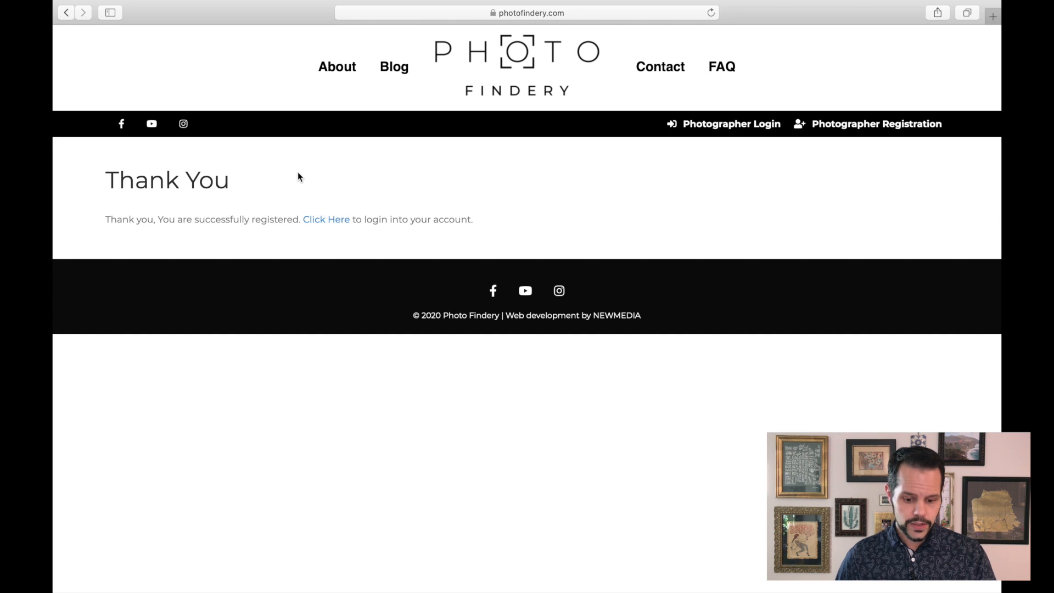
# - Open the login page, fill in the saved credentials, log in, and decline the password change suggestion
pyautogui.click(323, 220)
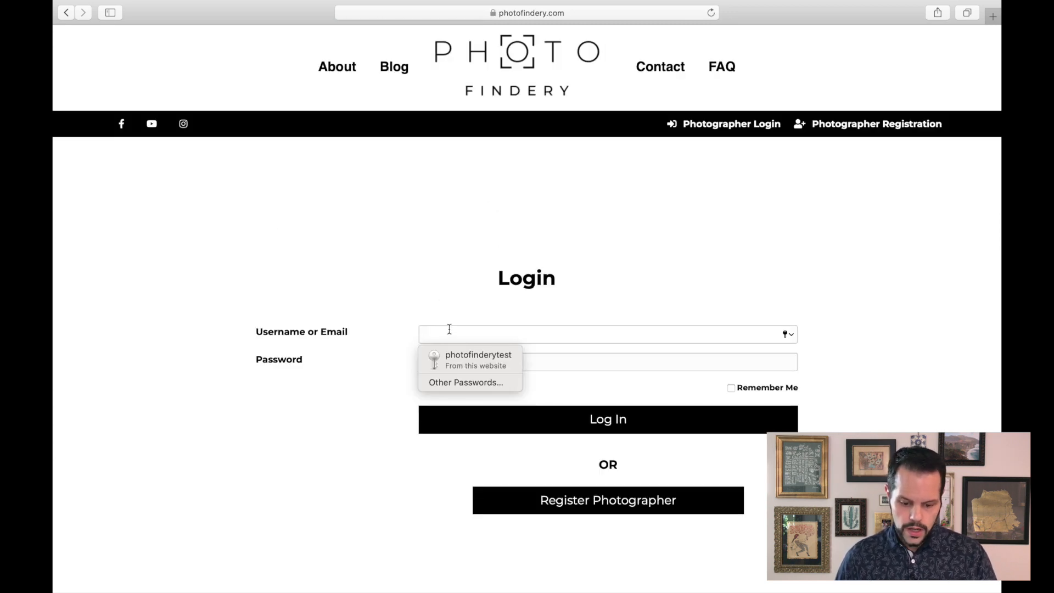
pyautogui.click(463, 360)
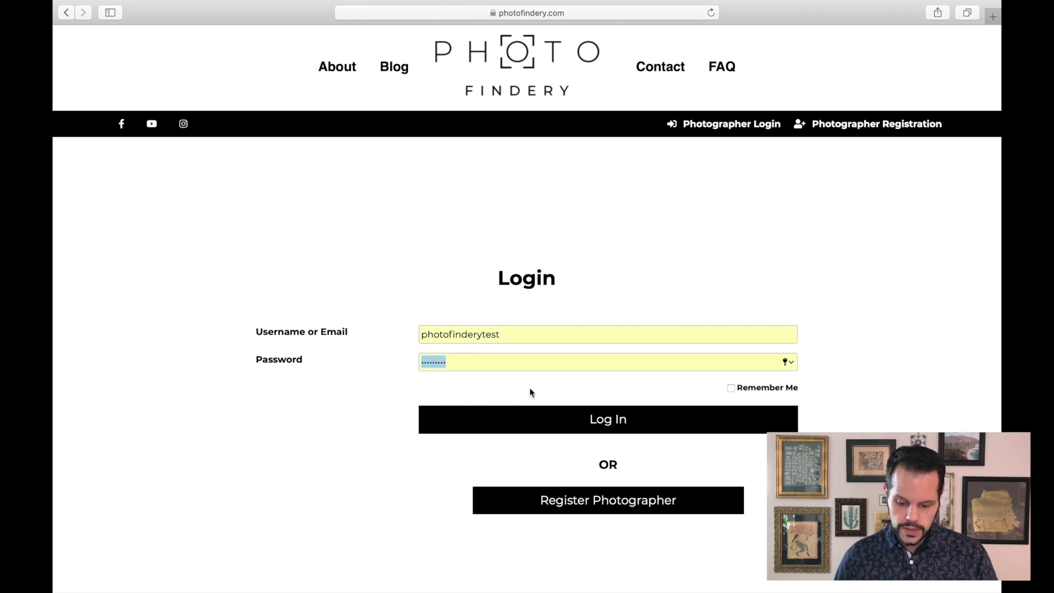
pyautogui.click(604, 417)
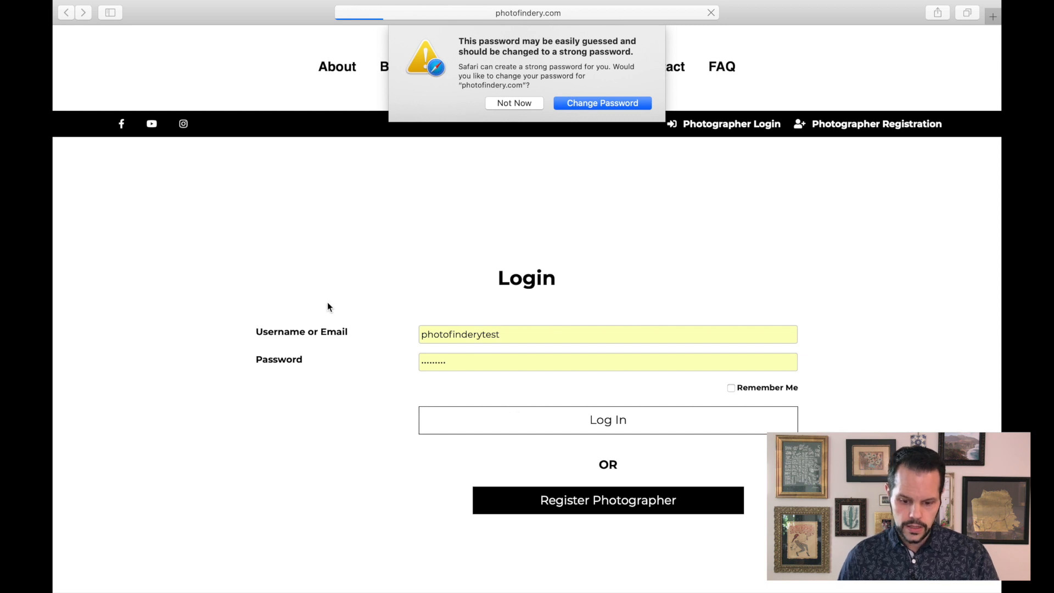
pyautogui.click(516, 103)
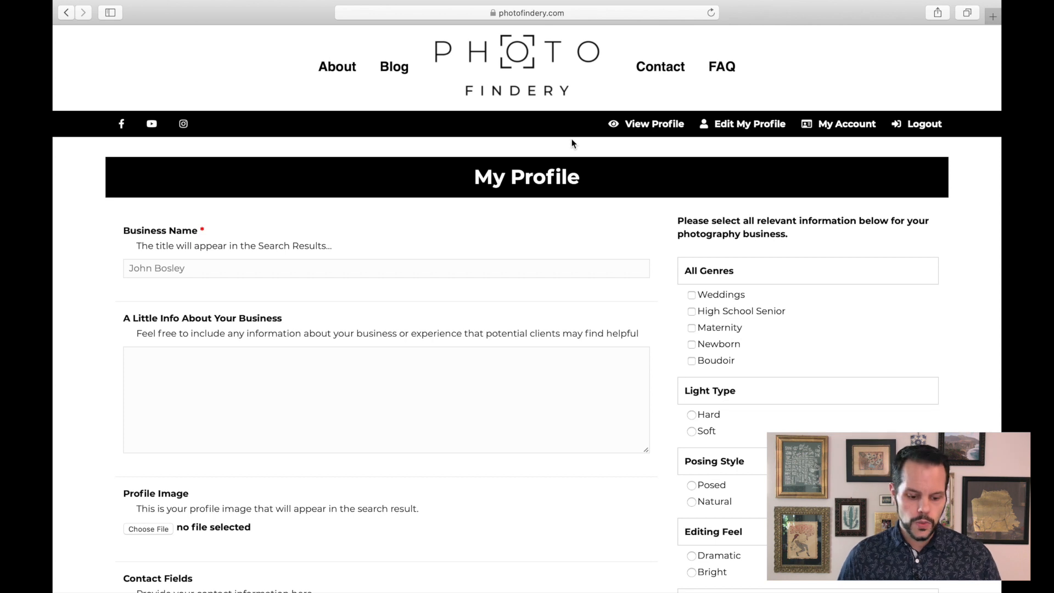
# - Append Photography to the business name and enter "here's some info for you" as the business info
pyautogui.click(279, 270)
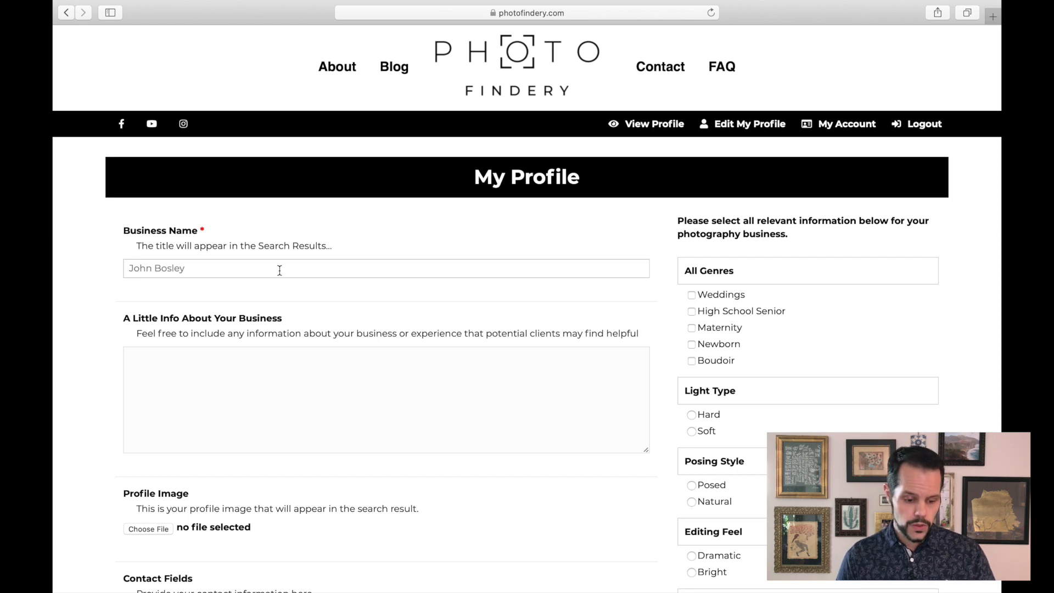
pyautogui.write('Photography')
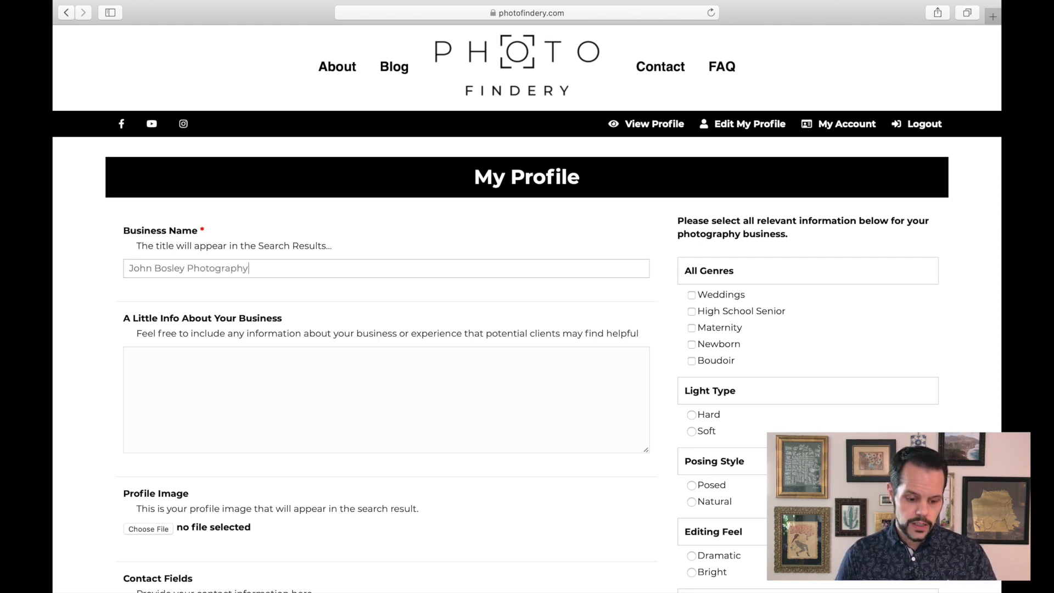
pyautogui.press('Tab')
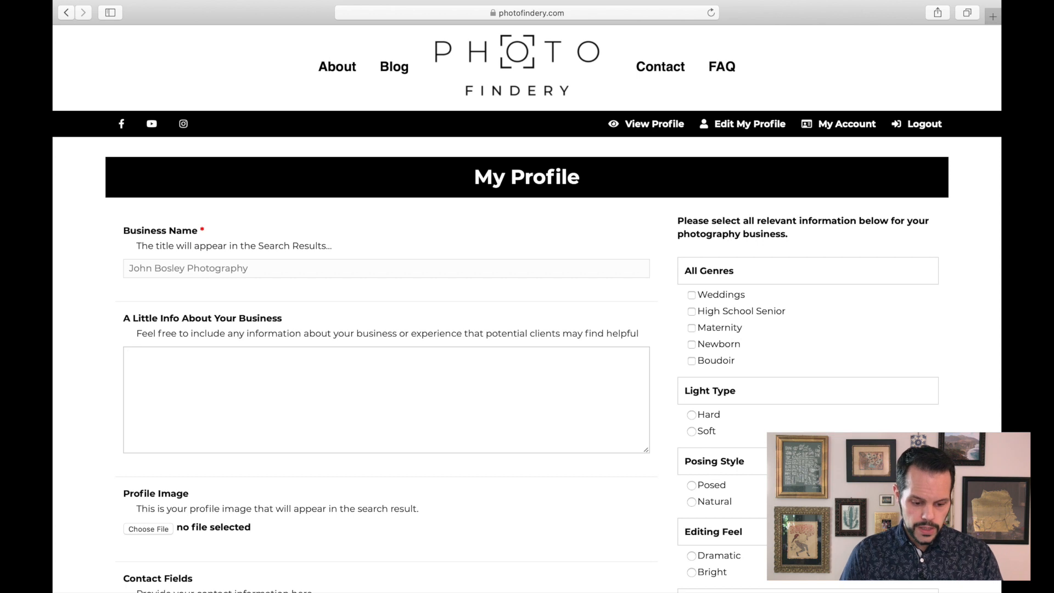
pyautogui.write("here's")
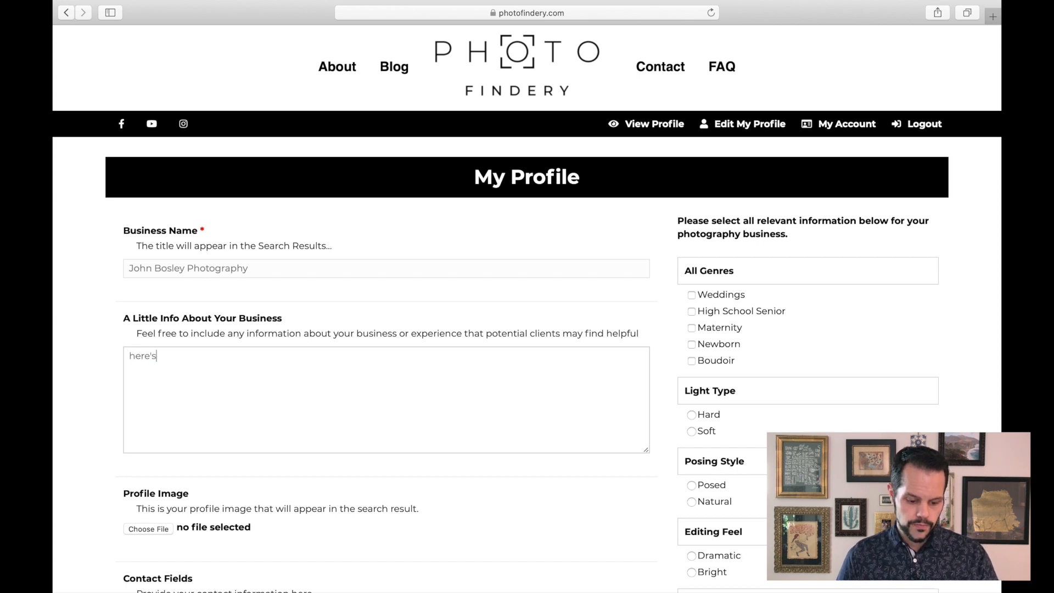
pyautogui.write(' some info for you')
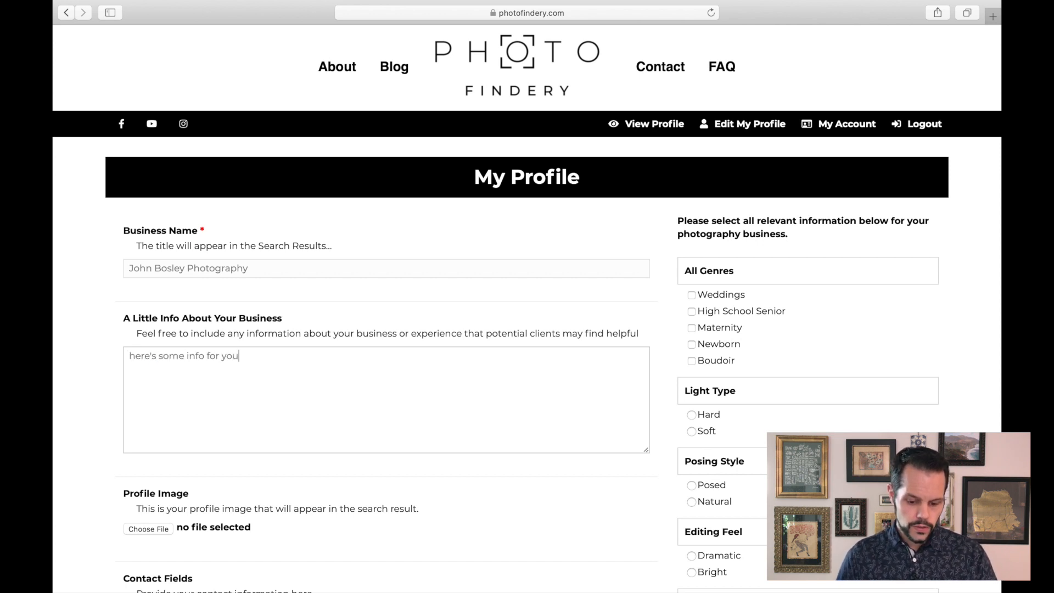
# - Upload _JBP2447 copy.jpg from the iCloud Drive Photos folder as the profile image
pyautogui.scroll(-3, 306, 282)
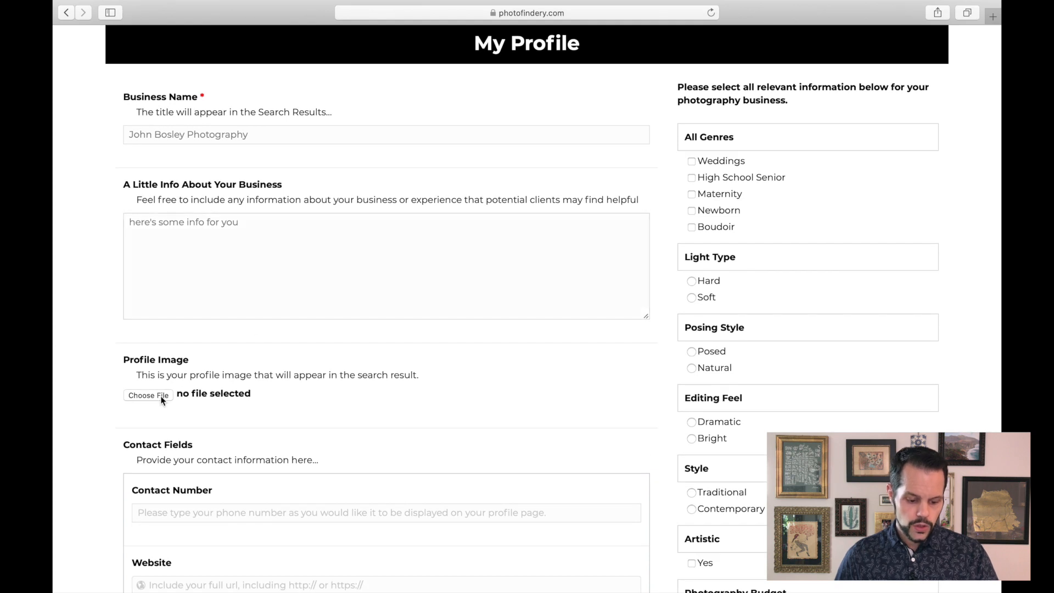
pyautogui.click(359, 376)
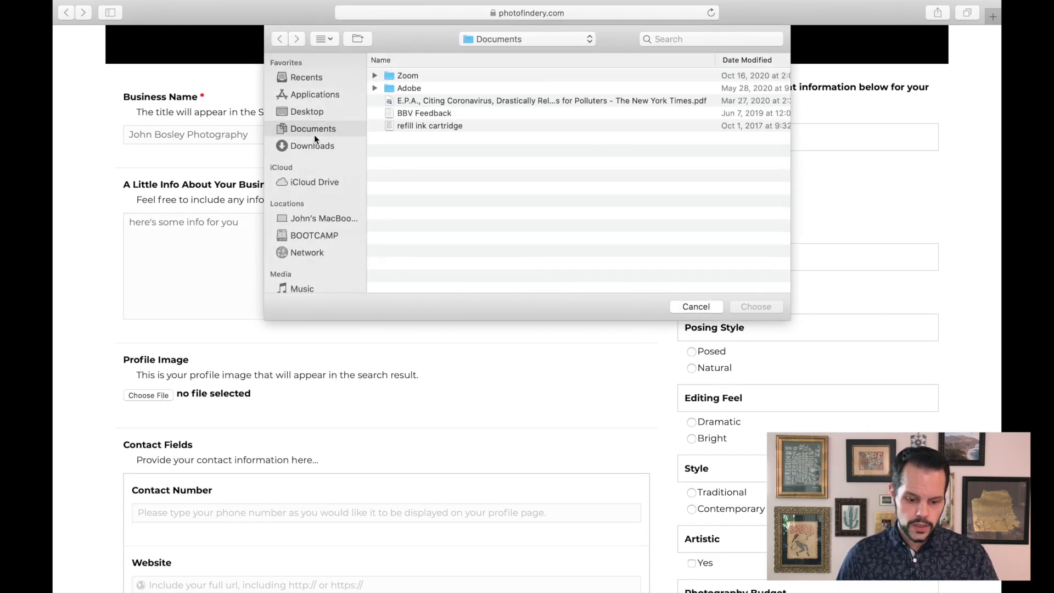
pyautogui.click(312, 111)
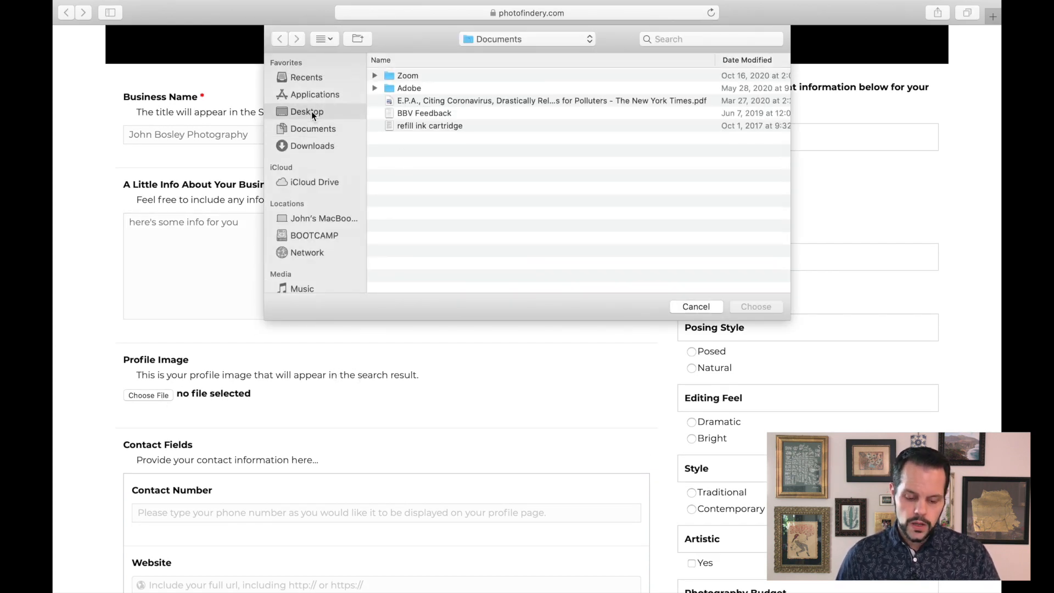
pyautogui.click(317, 184)
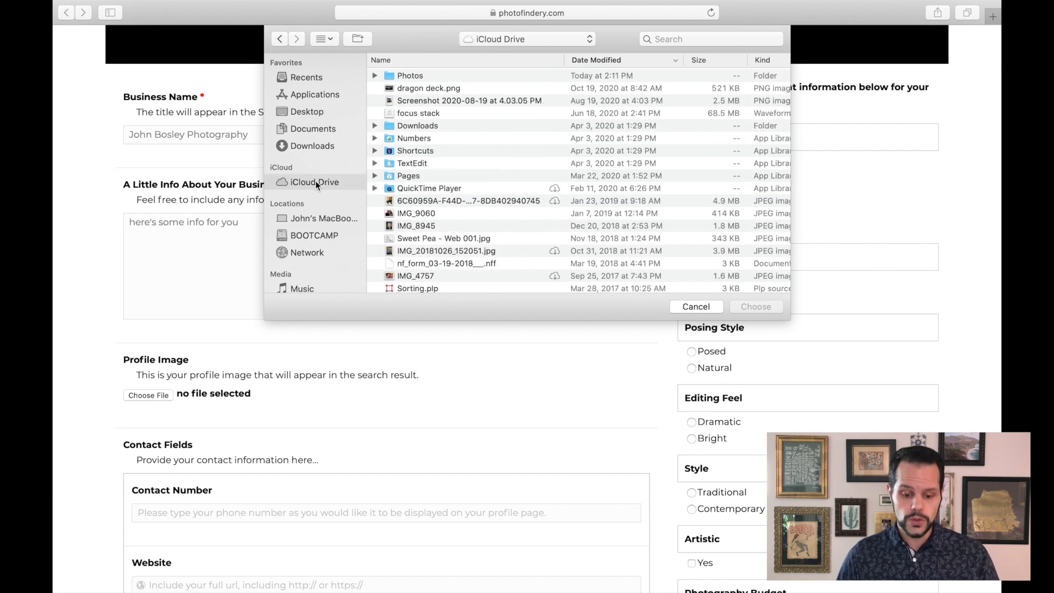
pyautogui.click(411, 76)
pyautogui.click(756, 306)
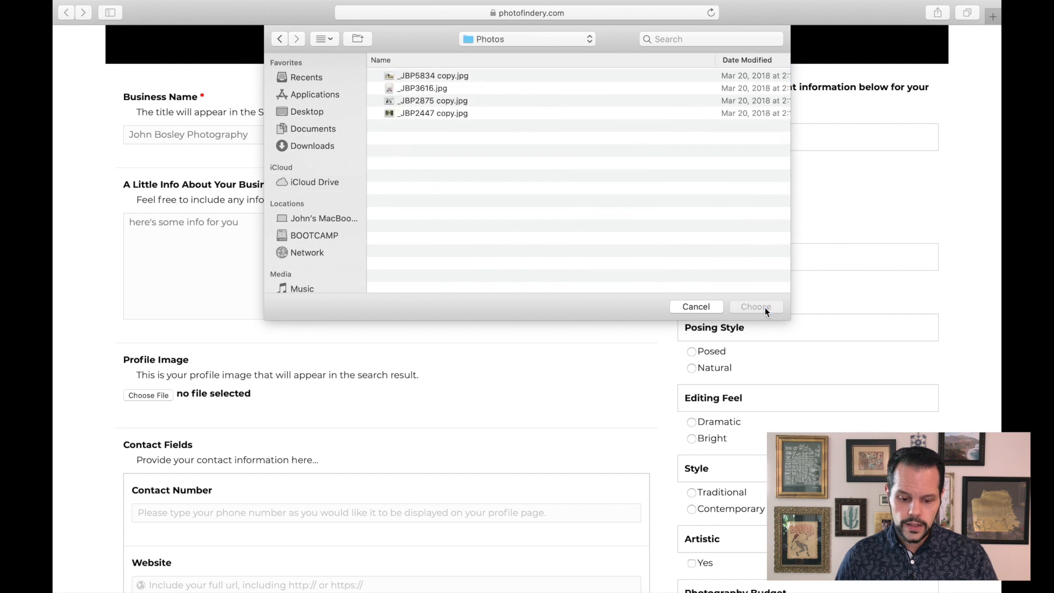
pyautogui.click(407, 113)
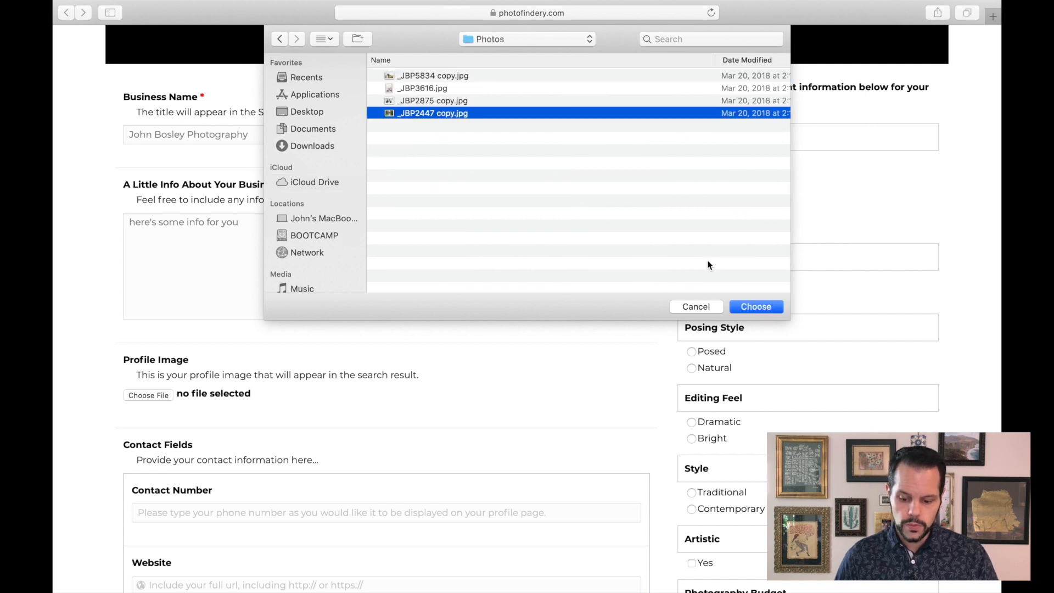
pyautogui.click(758, 309)
# - Fill in the contact number field with the business phone number in dashed format
pyautogui.scroll(-5, 476, 346)
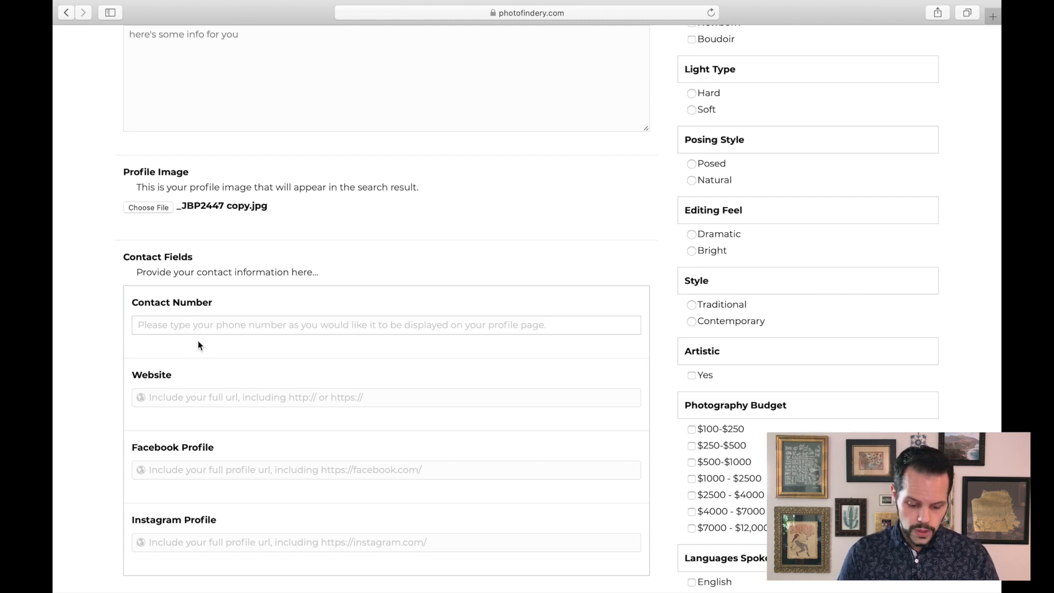
pyautogui.write('55555555')
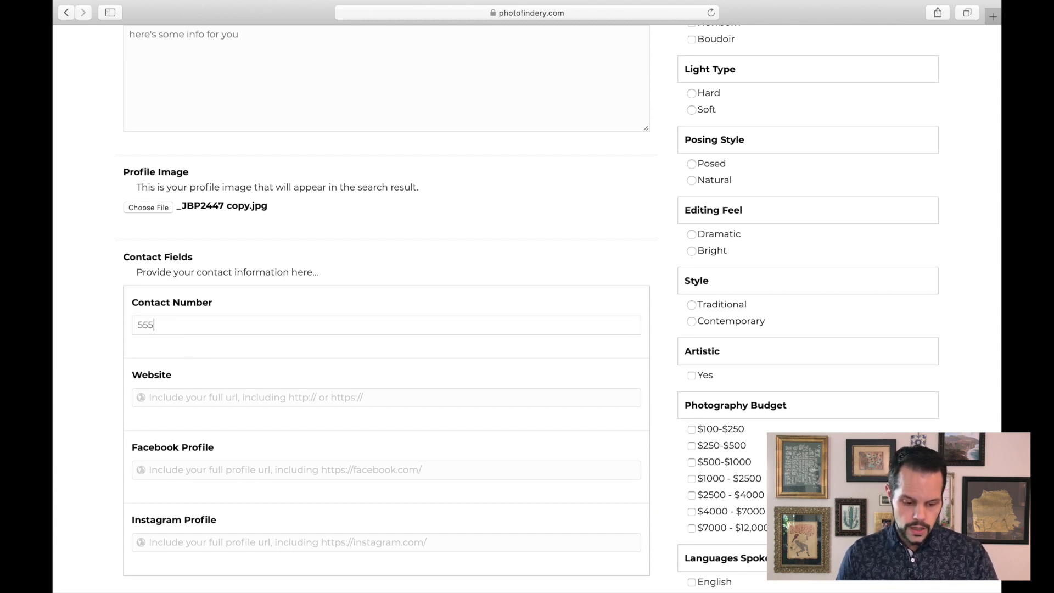
pyautogui.press('BackSpace')
pyautogui.press('BackSpace')
pyautogui.press('BackSpace')
pyautogui.press('BackSpace')
pyautogui.press('BackSpace')
pyautogui.press('BackSpace')
pyautogui.press('BackSpace')
pyautogui.press('BackSpace')
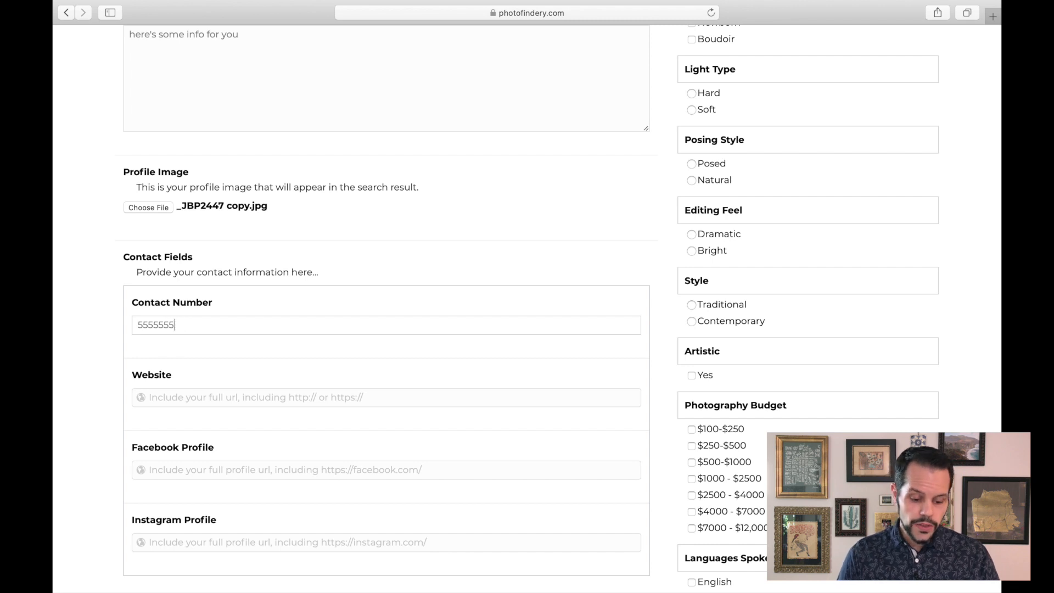
pyautogui.write('555-')
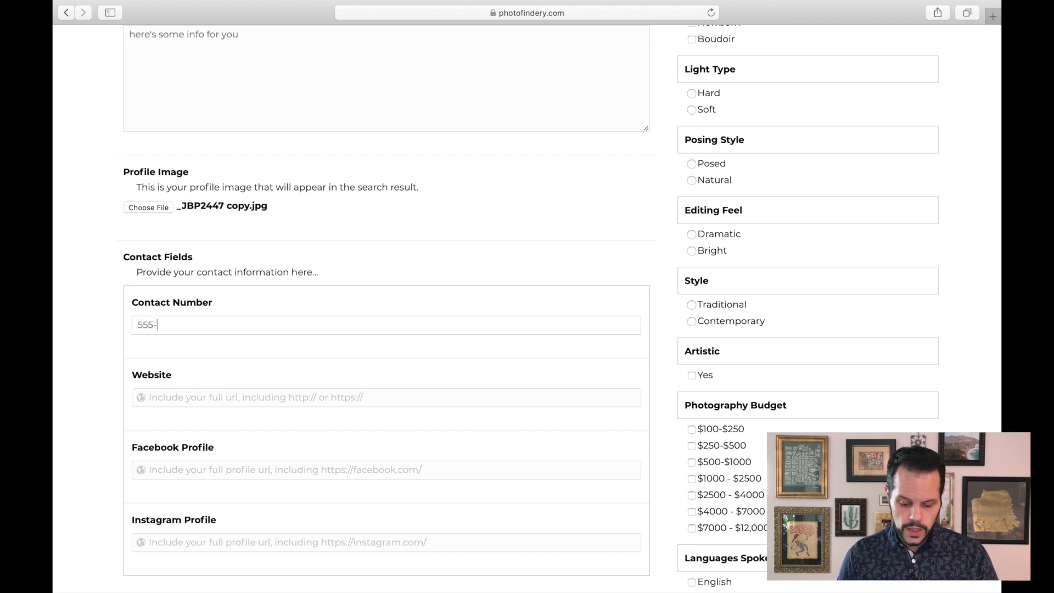
pyautogui.write('555-5555')
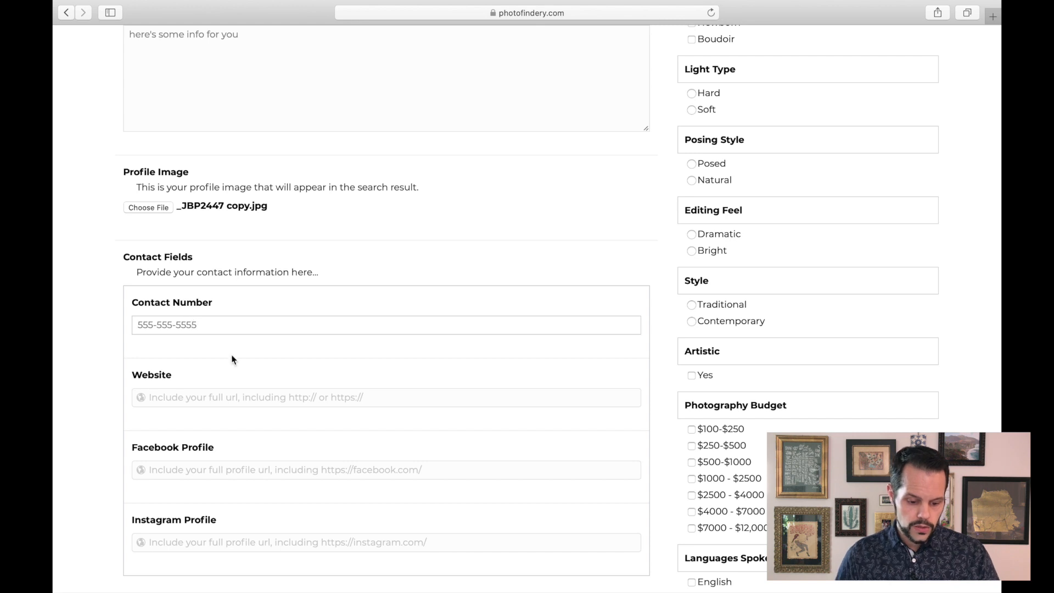
pyautogui.scroll(-3, 232, 360)
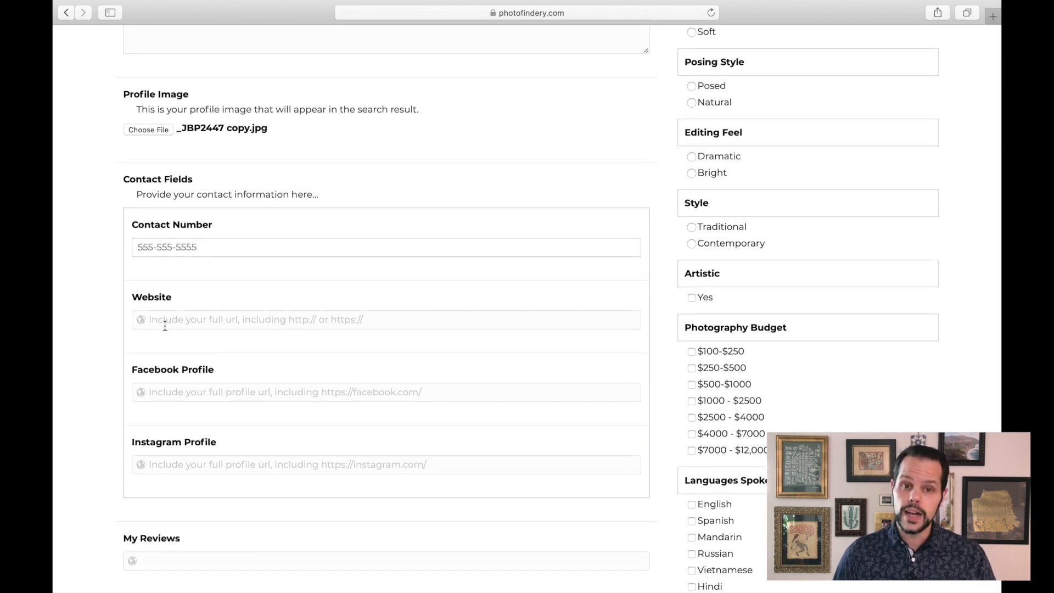
pyautogui.scroll(-3, 216, 332)
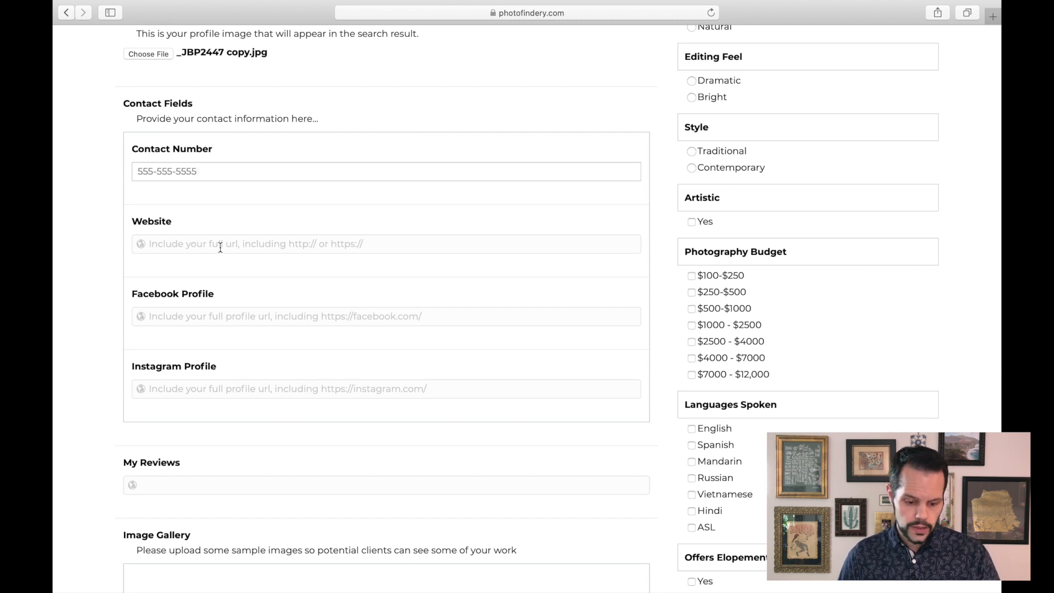
pyautogui.click(311, 251)
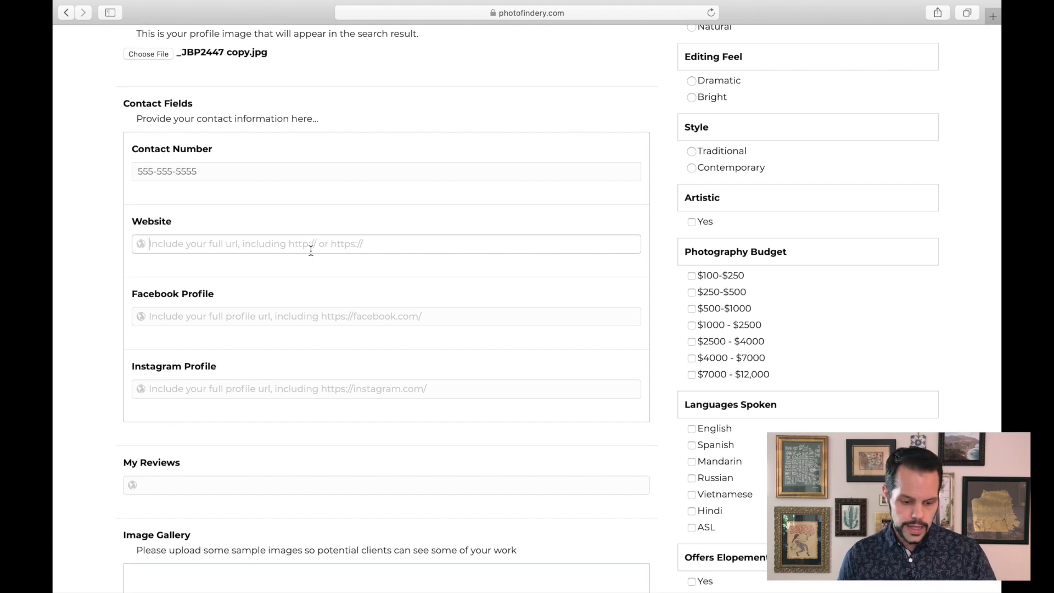
pyautogui.write('http')
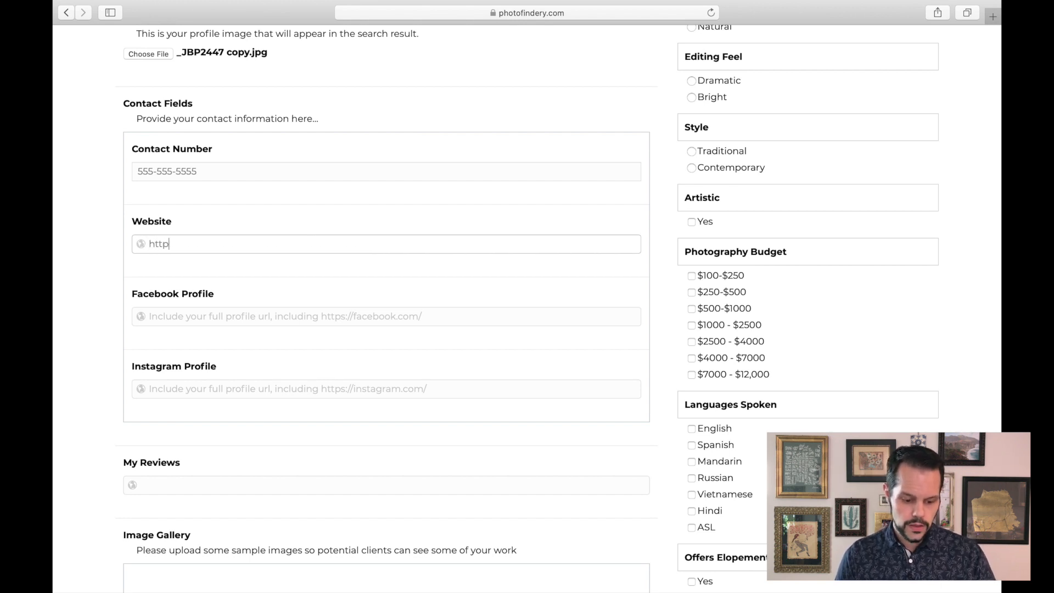
pyautogui.write('://johnbosl')
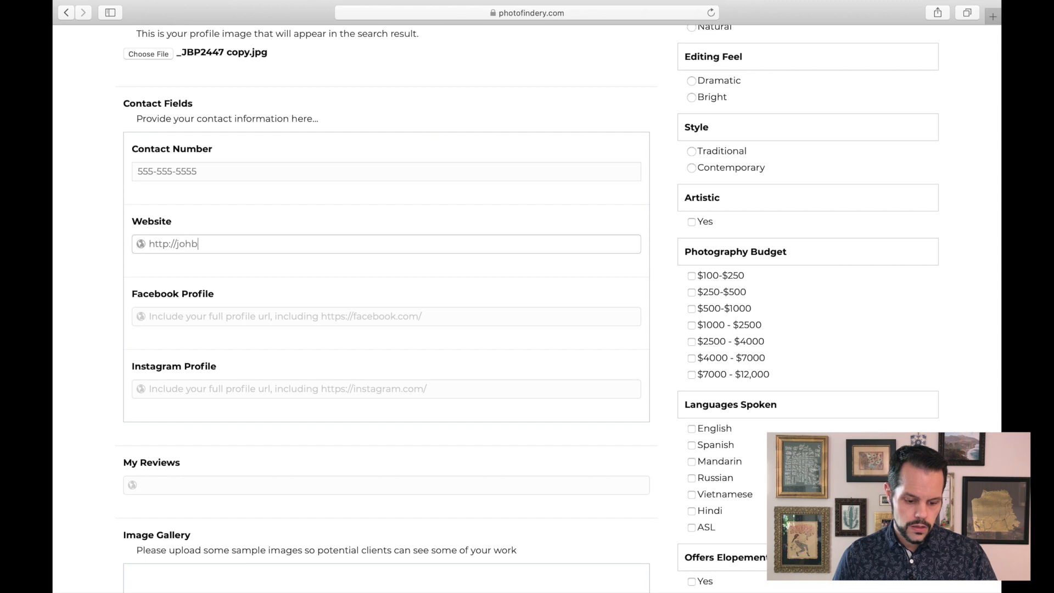
pyautogui.write('eyphotography.com')
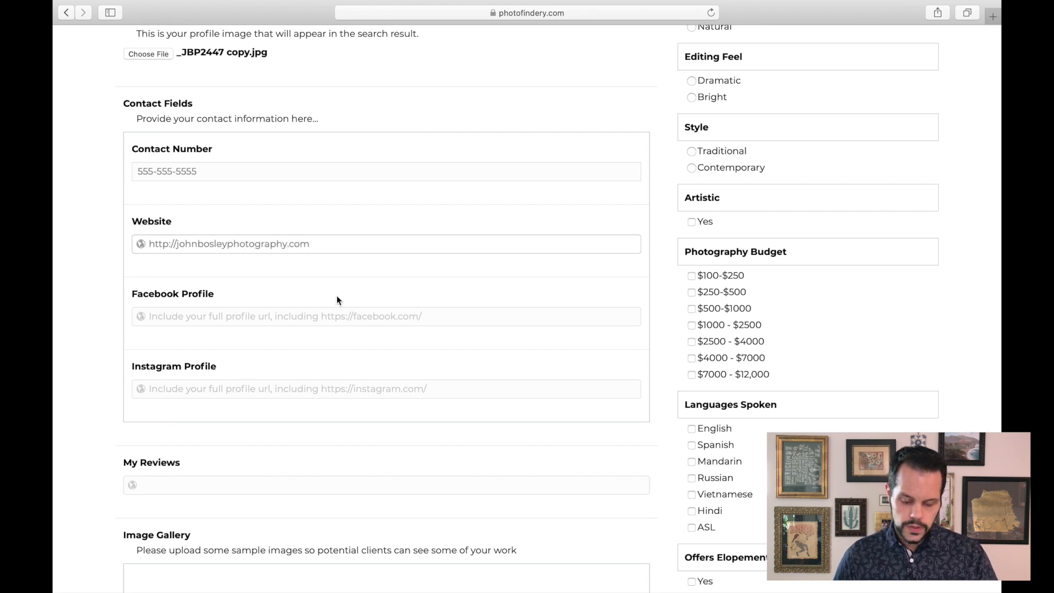
pyautogui.scroll(-1, 337, 296)
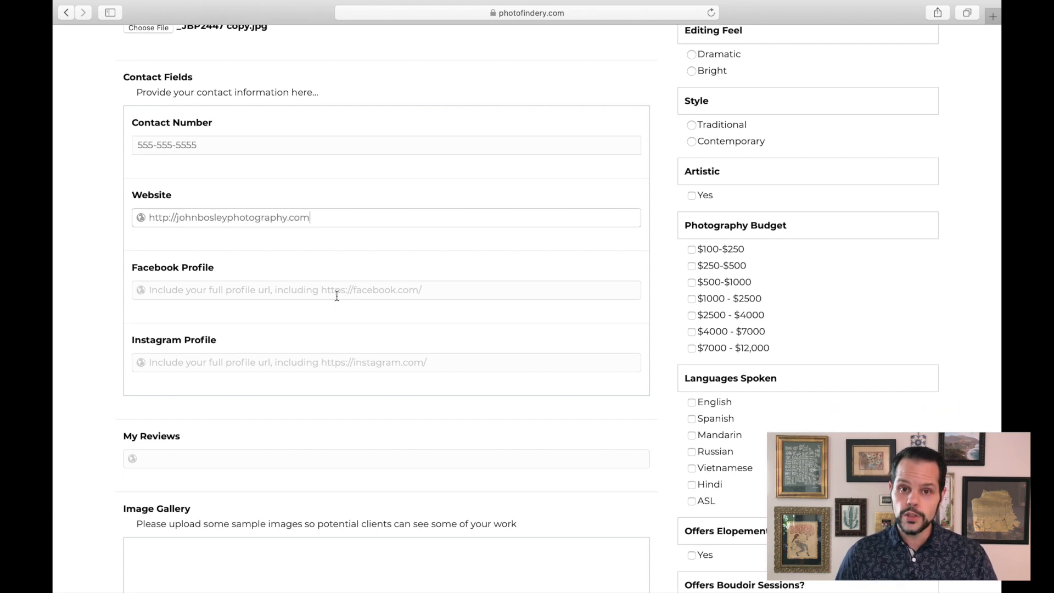
pyautogui.scroll(-1, 314, 334)
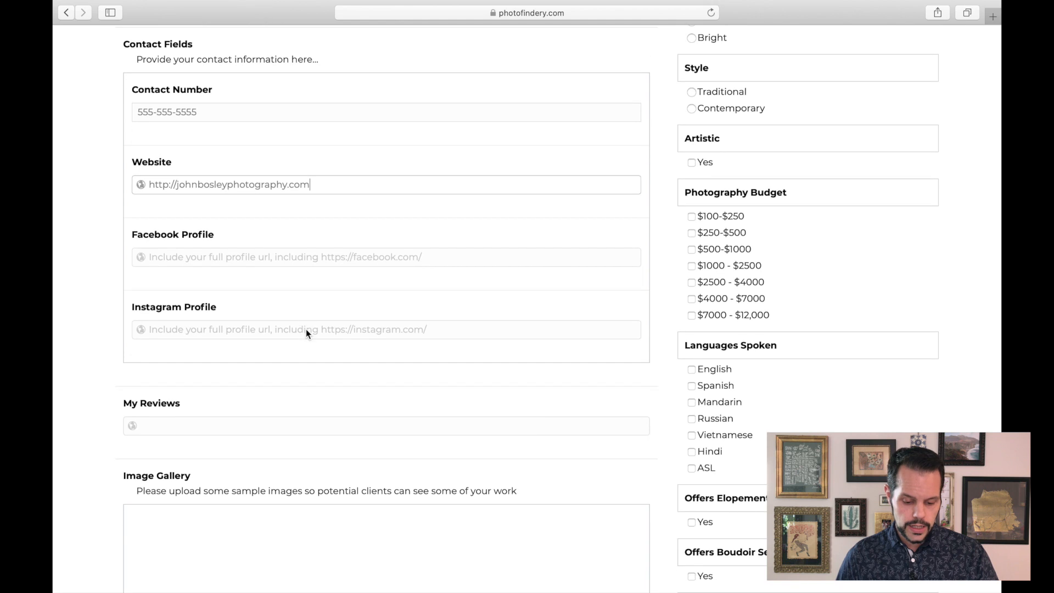
pyautogui.click(283, 255)
pyautogui.scroll(-5, 283, 255)
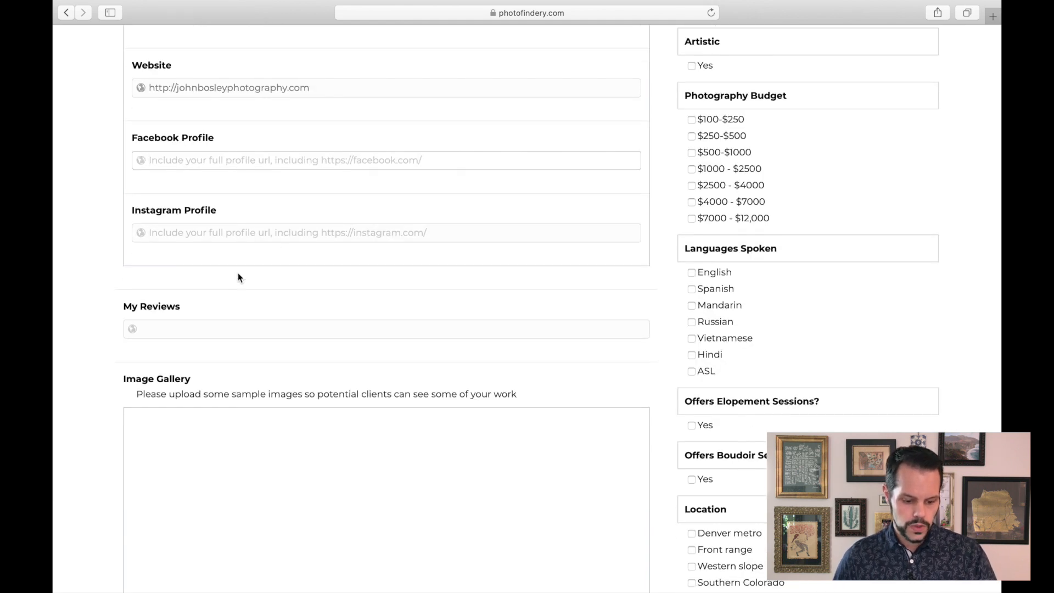
pyautogui.scroll(-1, 198, 257)
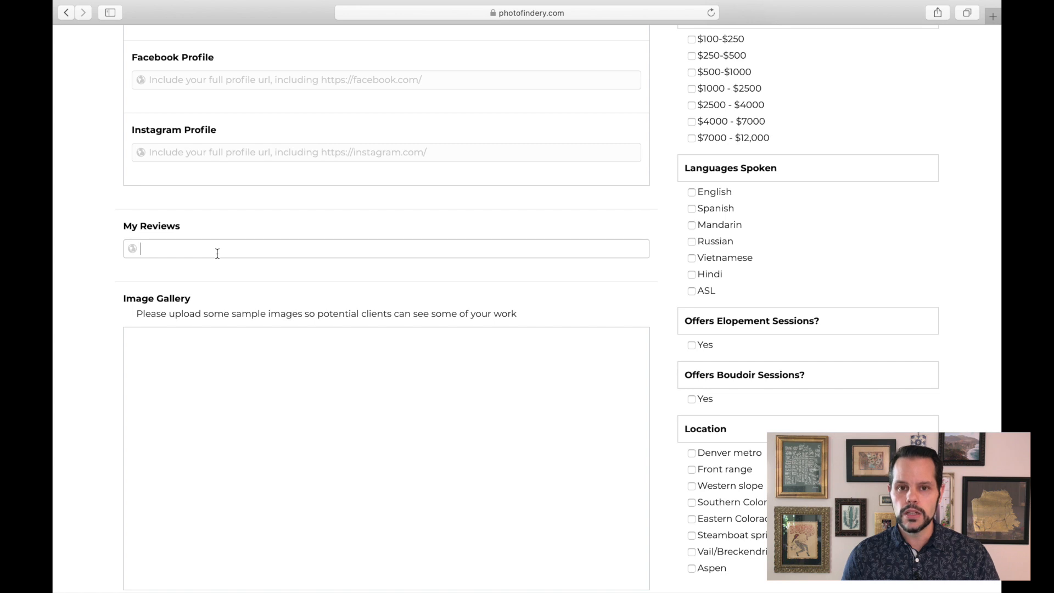
pyautogui.click(214, 252)
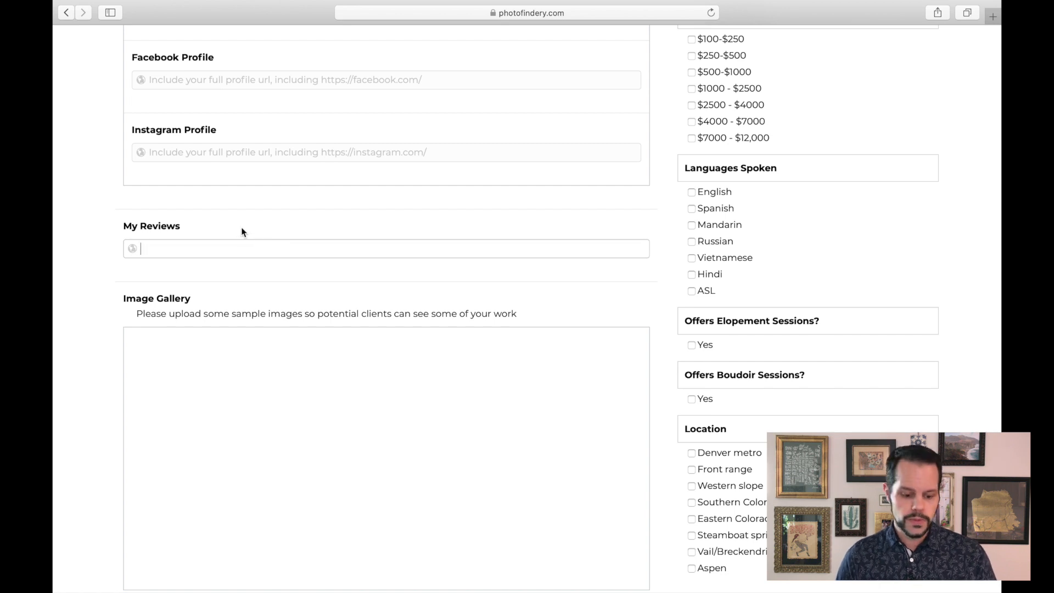
# - Choose all four photos from the Photos folder as image gallery uploads
pyautogui.scroll(-3, 242, 232)
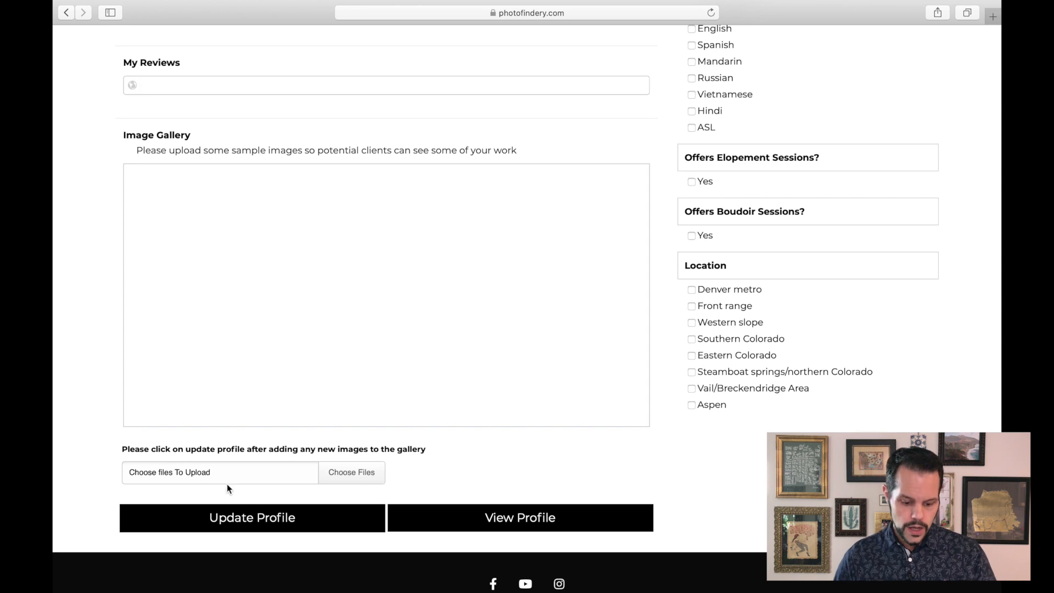
pyautogui.click(346, 473)
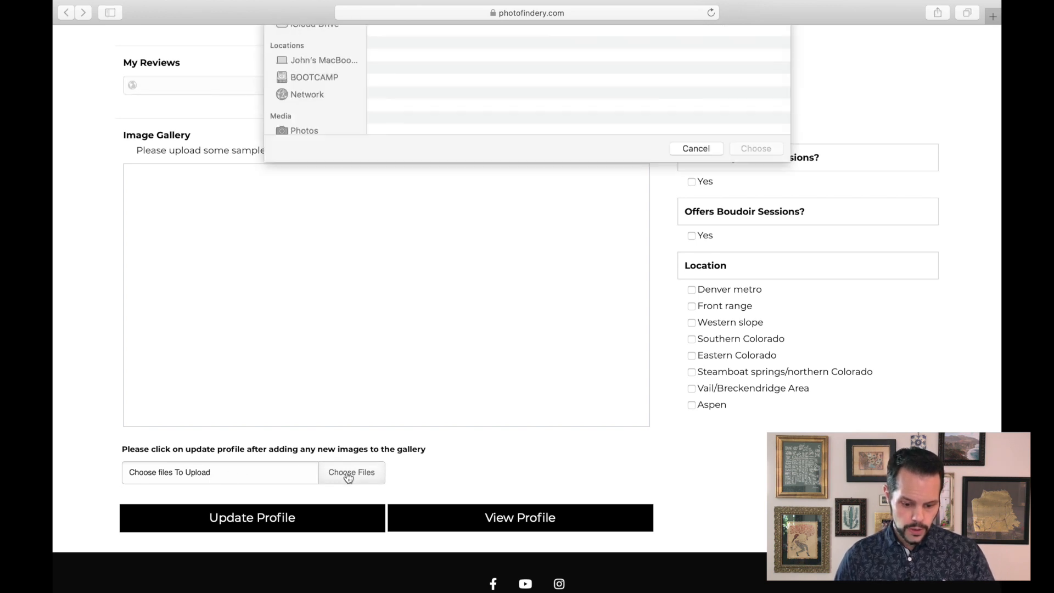
pyautogui.click(421, 81)
pyautogui.hotkey('shift', 'Down')
pyautogui.hotkey('shift', 'Down')
pyautogui.hotkey('shift', 'Down')
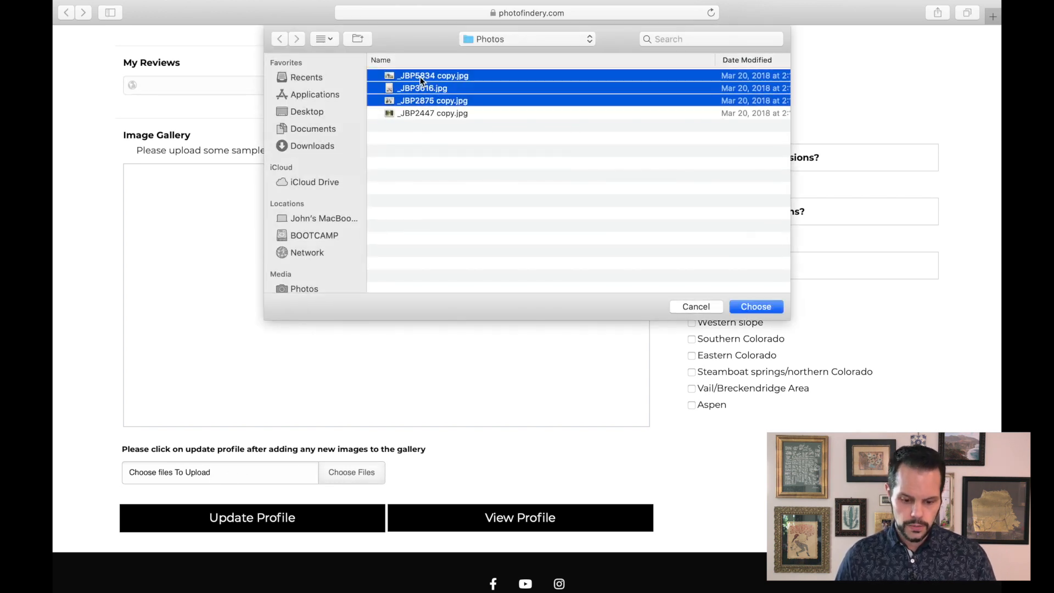
pyautogui.click(766, 310)
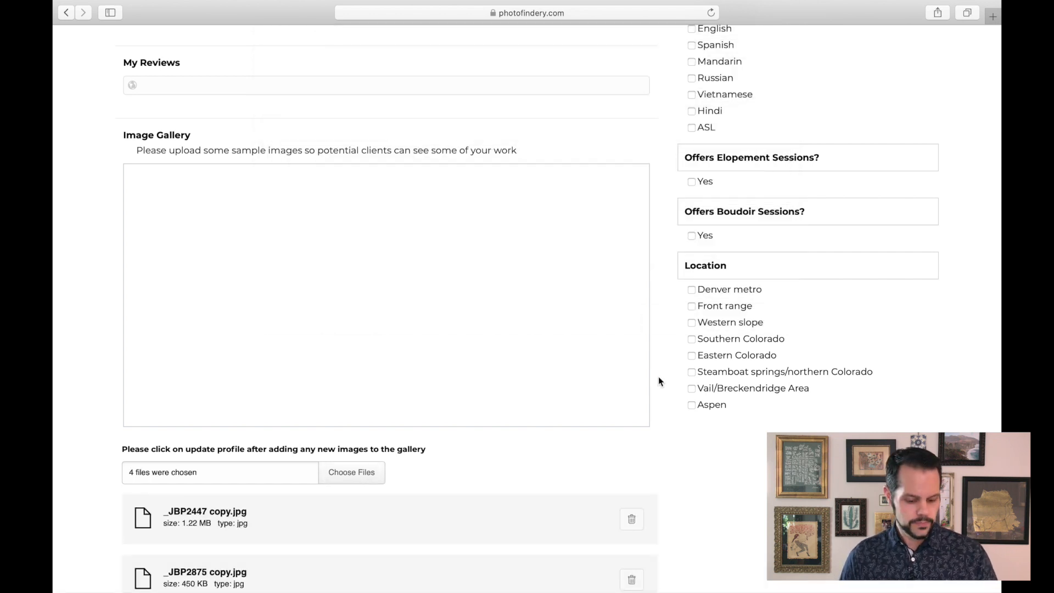
# - Update the profile to save the contact details and gallery images
pyautogui.scroll(-5, 486, 471)
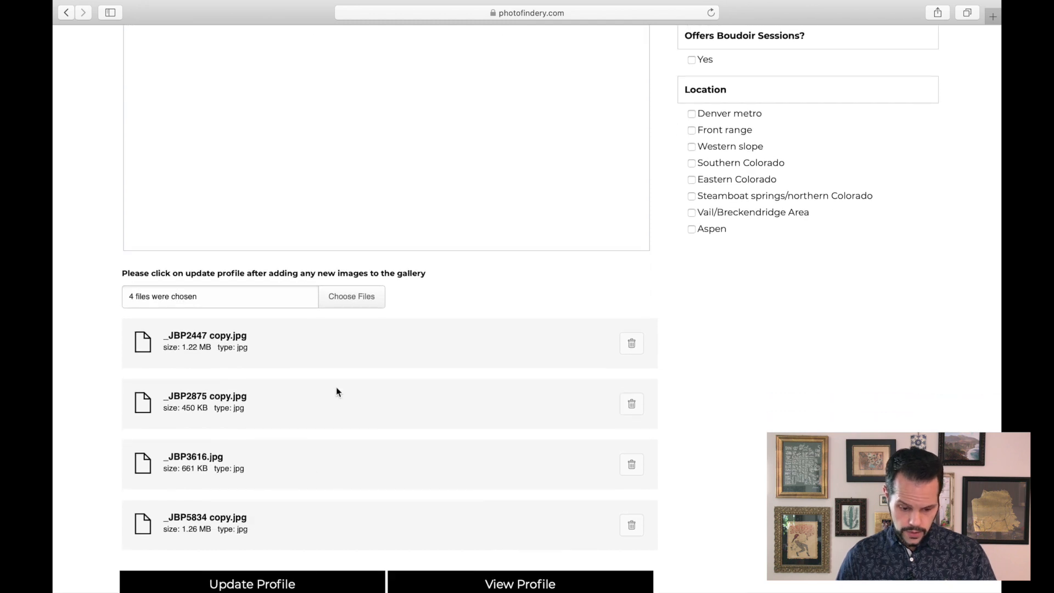
pyautogui.scroll(15, 730, 320)
pyautogui.scroll(-20, 384, 330)
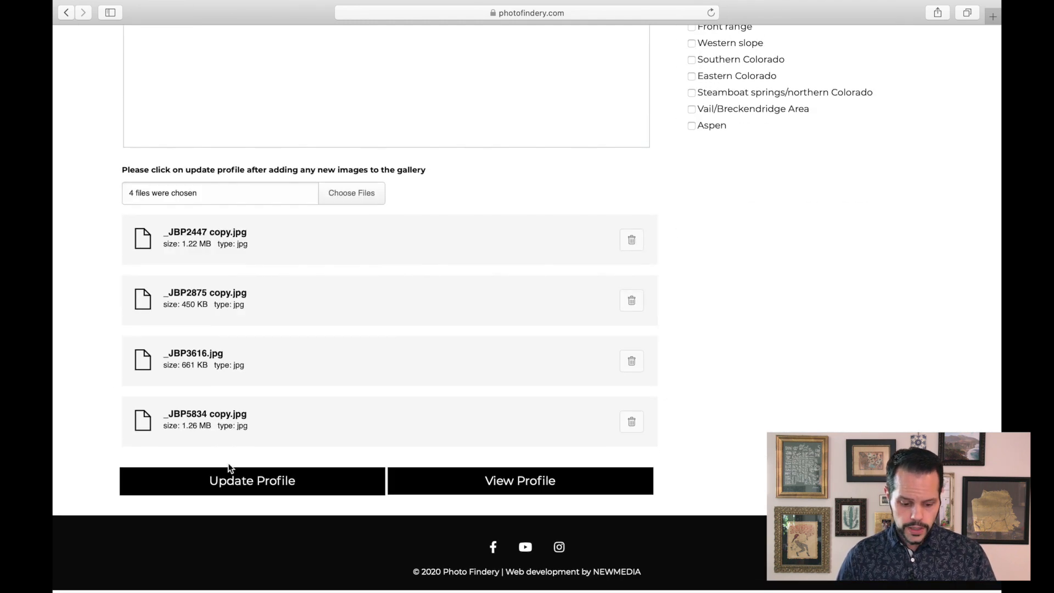
pyautogui.click(232, 490)
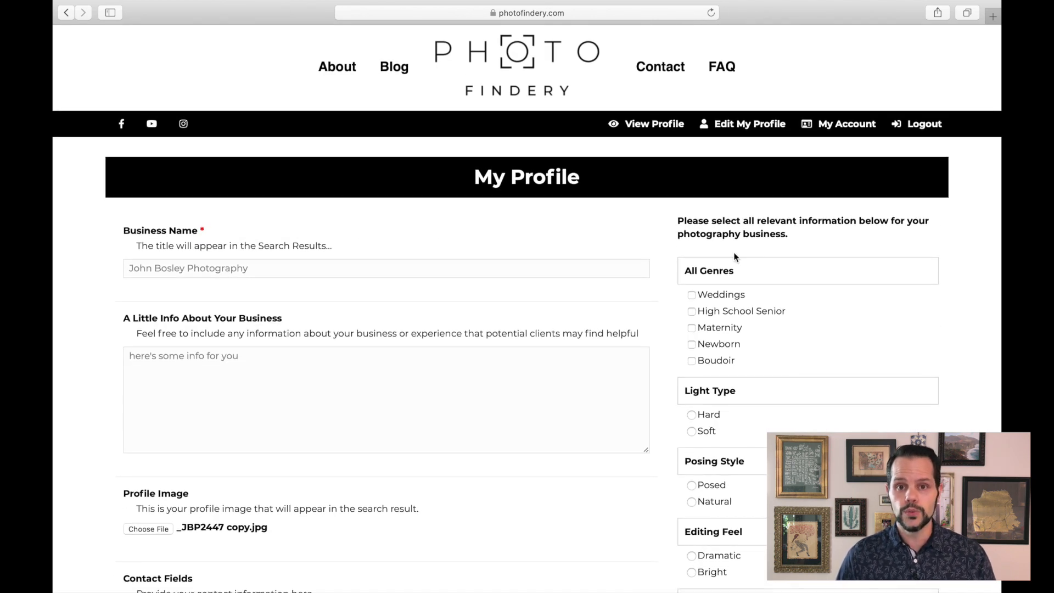
# - Tick the Weddings genre and select Hard light type, Posed posing style and Dramatic editing feel
pyautogui.scroll(-3, 665, 363)
pyautogui.click(691, 218)
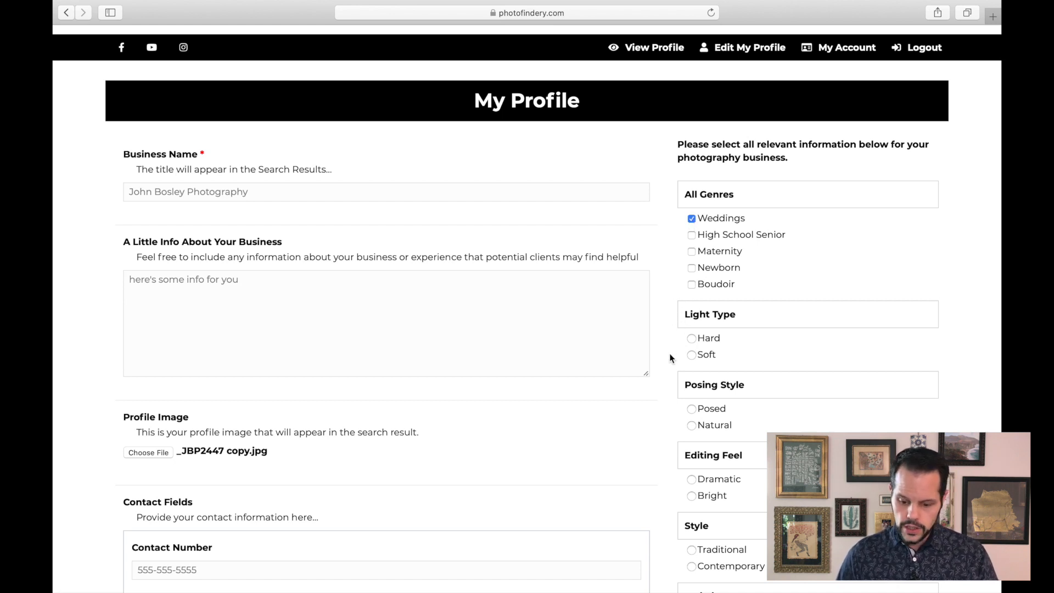
pyautogui.scroll(-4, 667, 307)
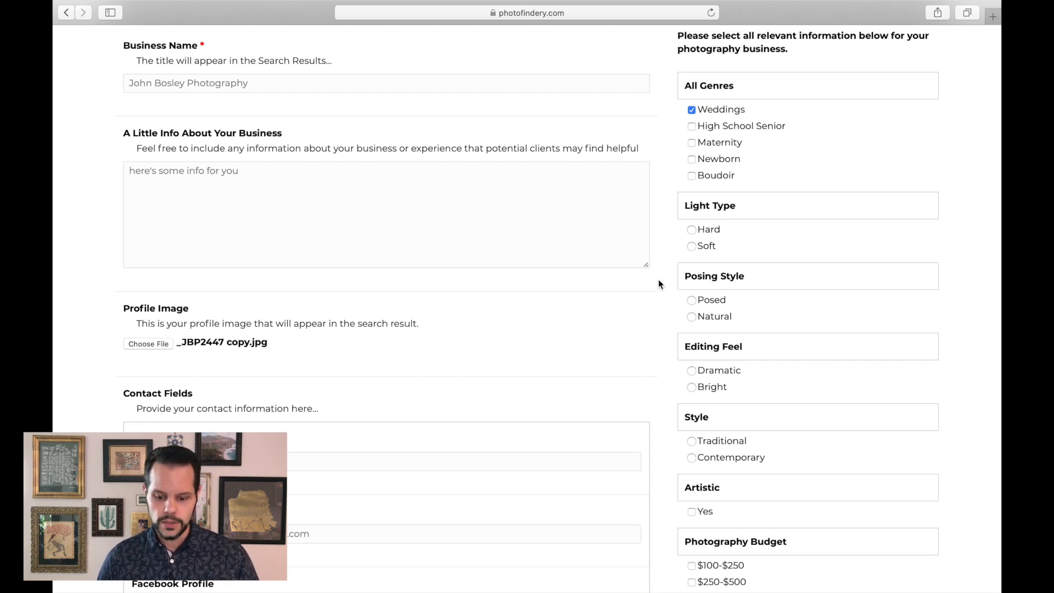
pyautogui.click(692, 231)
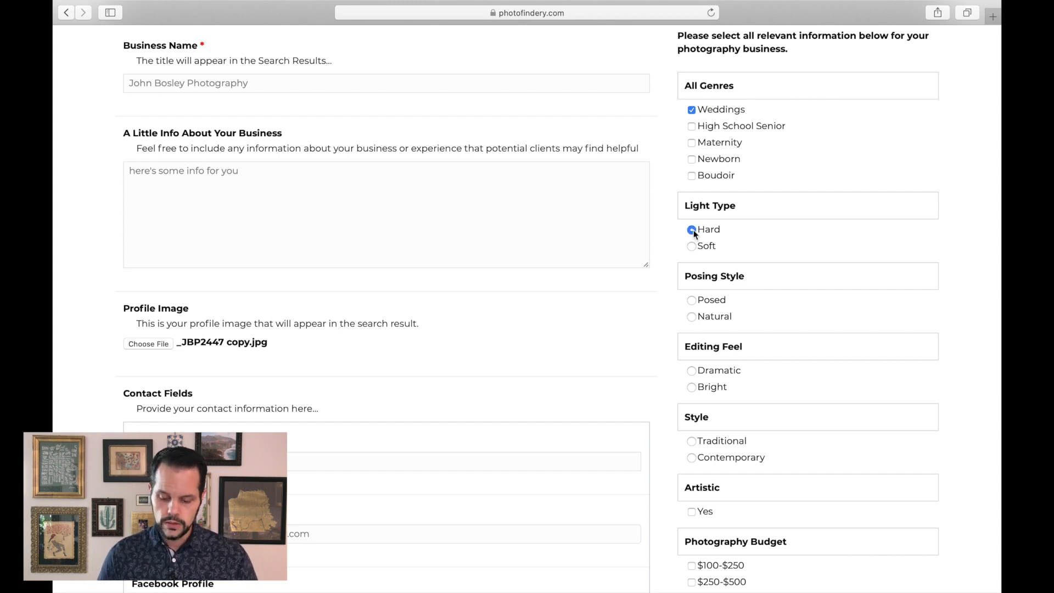
pyautogui.scroll(-3, 663, 284)
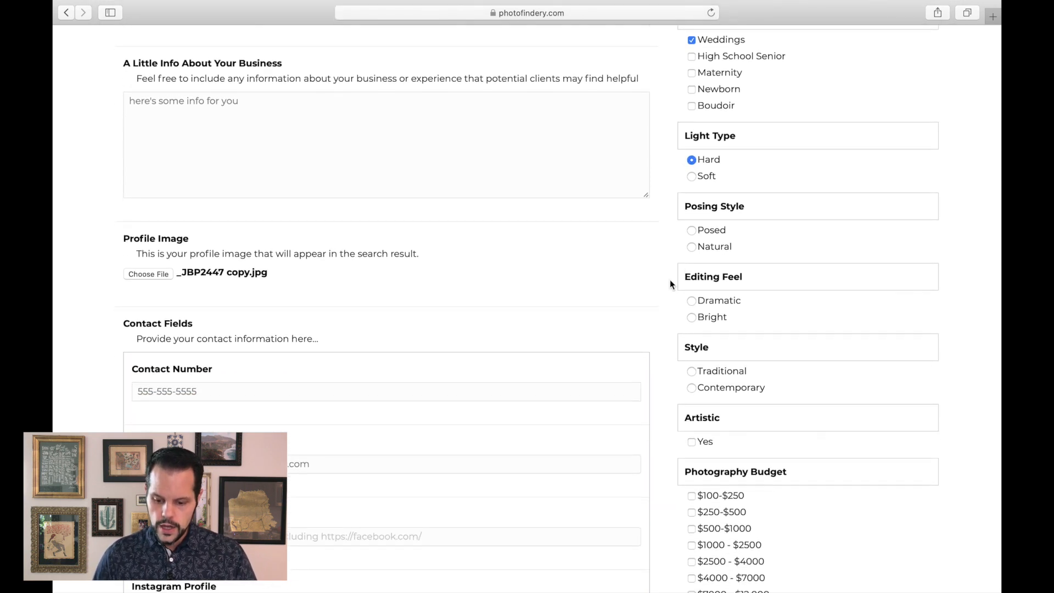
pyautogui.click(693, 232)
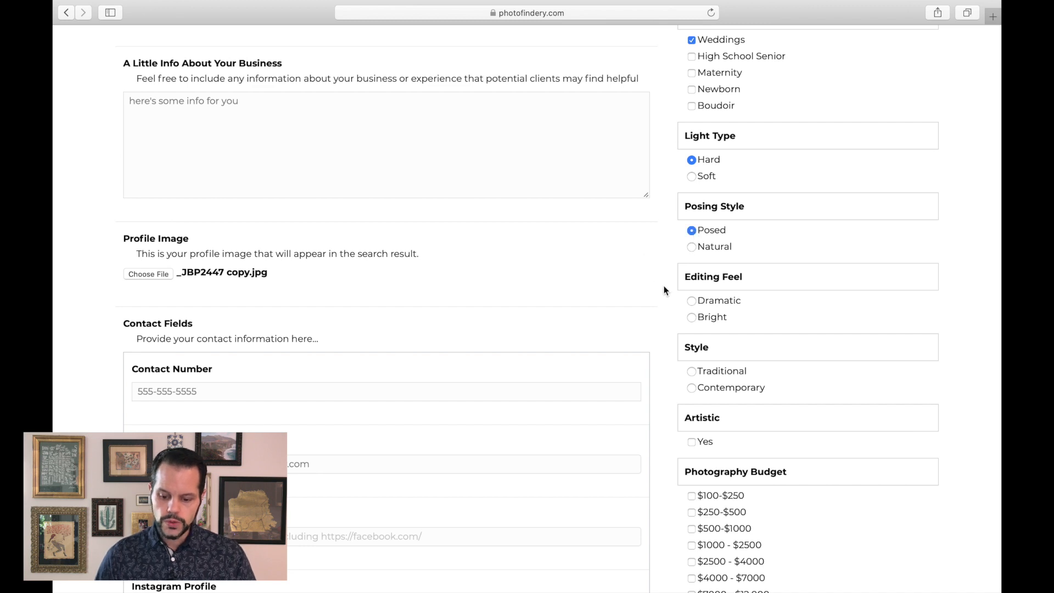
pyautogui.click(691, 300)
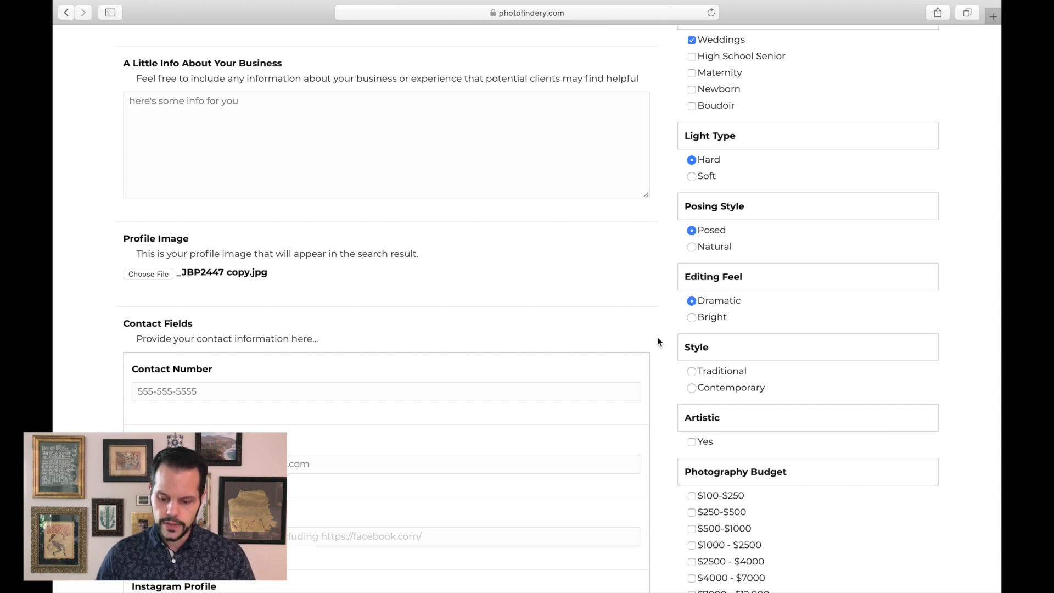
# - Set the Style to Contemporary and tick the $2500 - $4000 photography budget
pyautogui.scroll(-1, 658, 335)
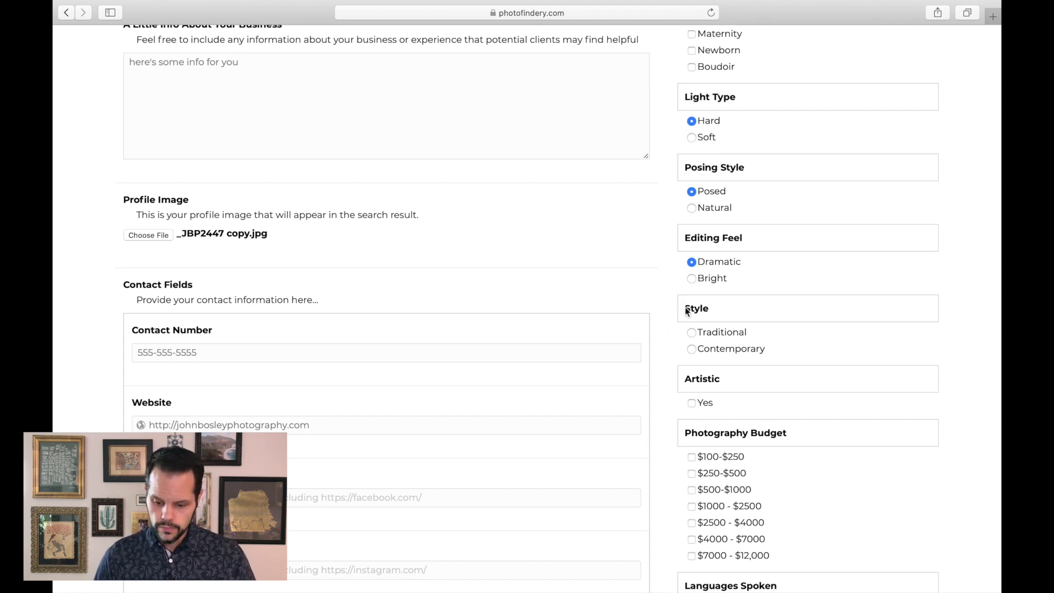
pyautogui.scroll(-2, 676, 356)
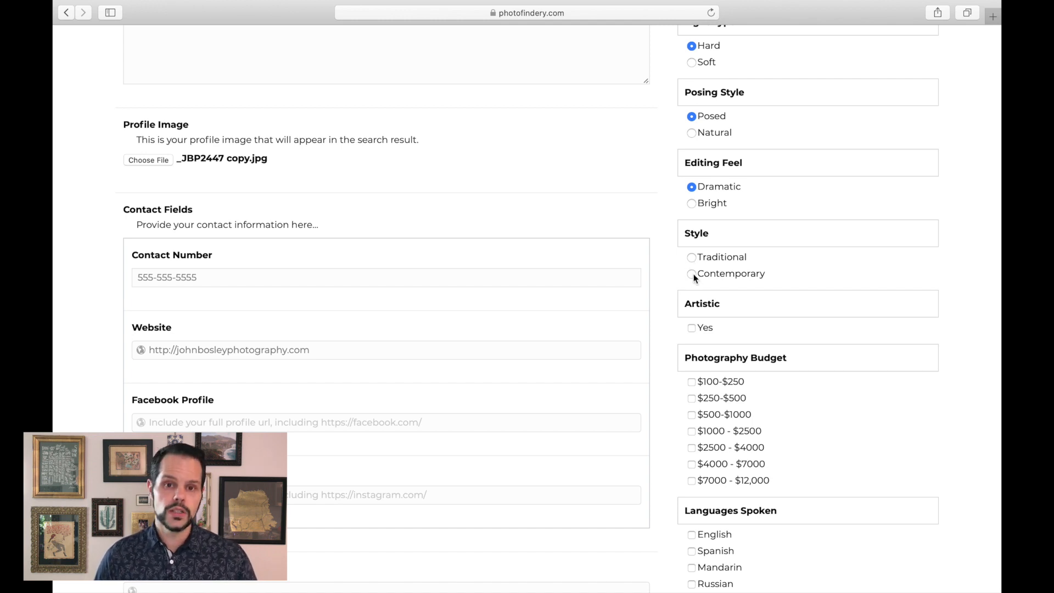
pyautogui.click(692, 273)
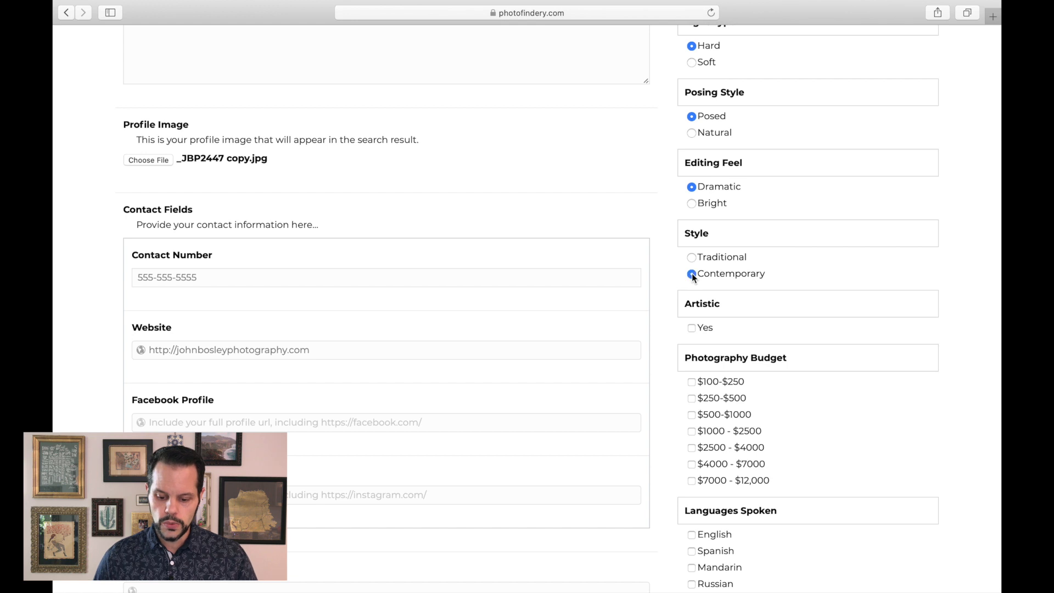
pyautogui.scroll(-3, 654, 289)
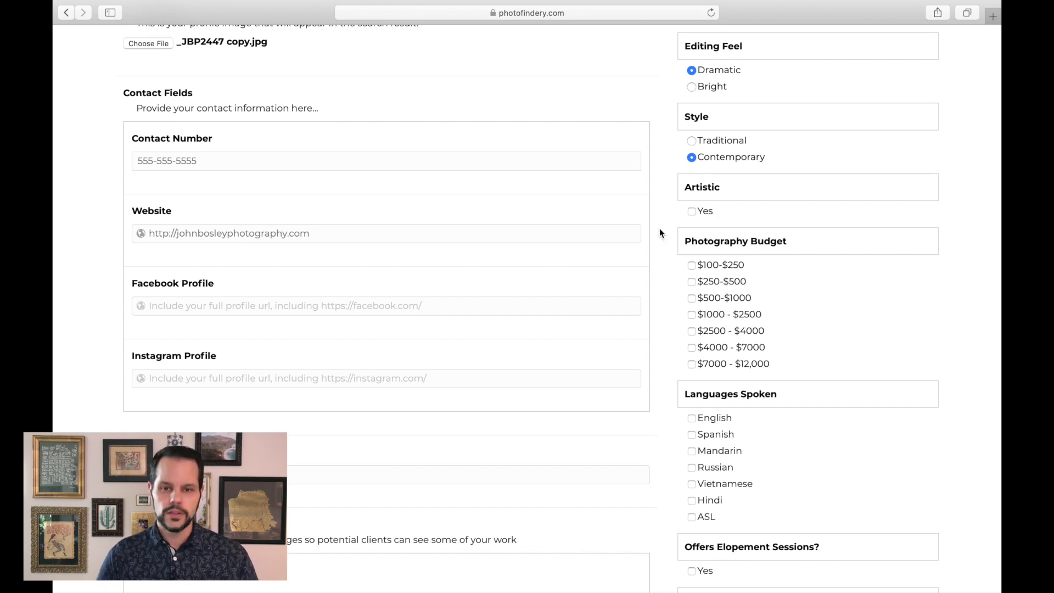
pyautogui.scroll(-4, 654, 280)
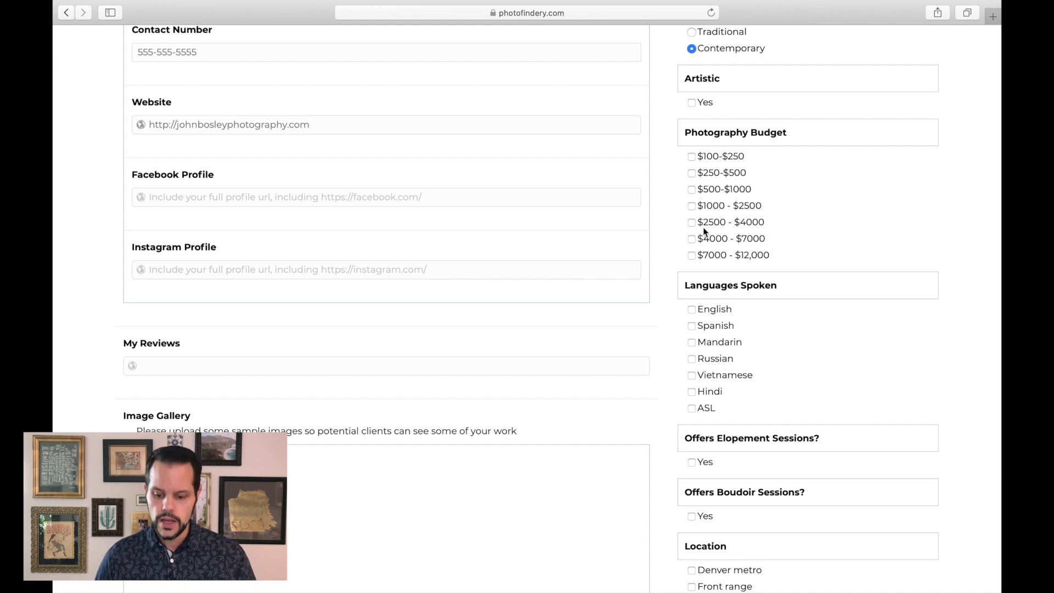
pyautogui.click(691, 223)
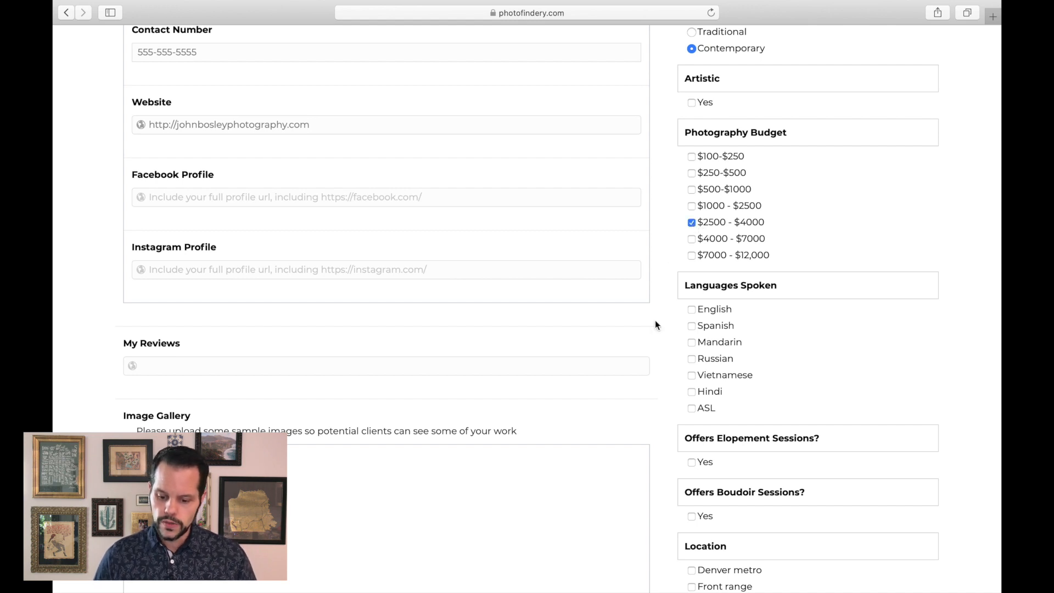
# - Tick English as the language and Denver metro, Front range, Southern Colorado, Vail/Breckenridge Area and Aspen as locations
pyautogui.scroll(-5, 665, 382)
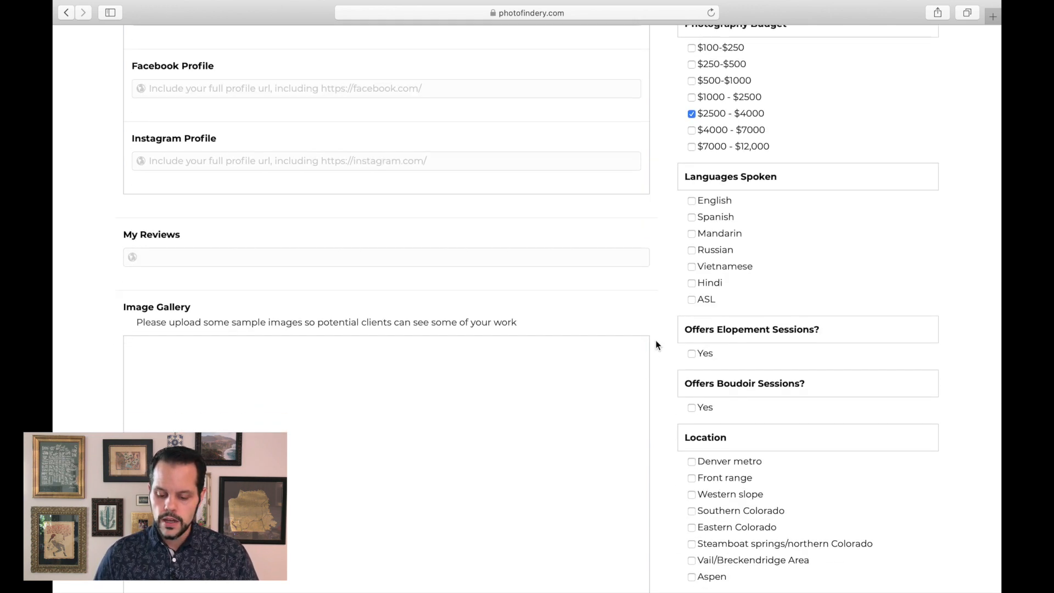
pyautogui.click(692, 170)
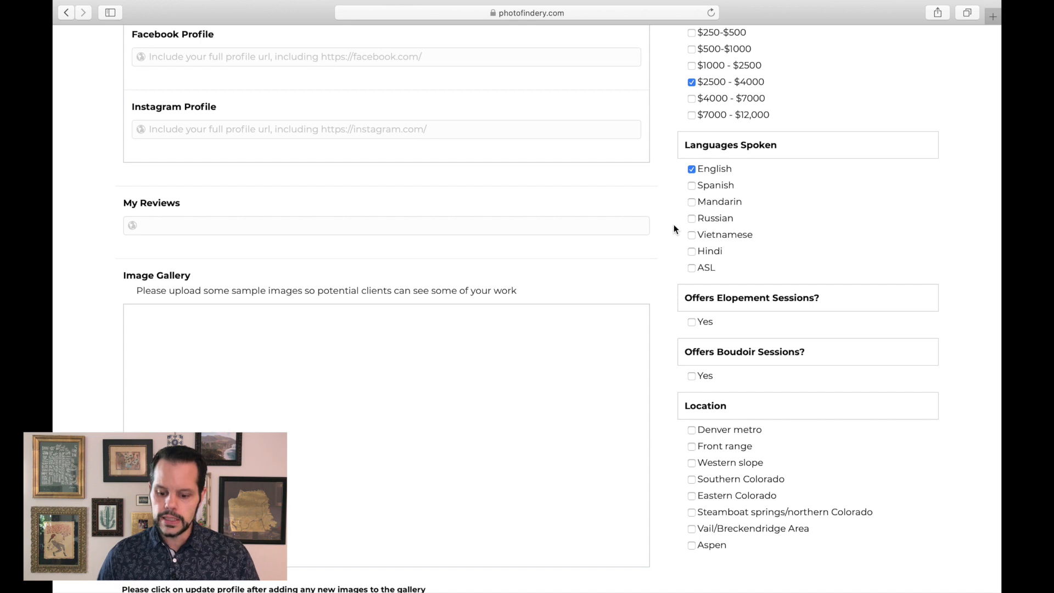
pyautogui.scroll(-5, 663, 334)
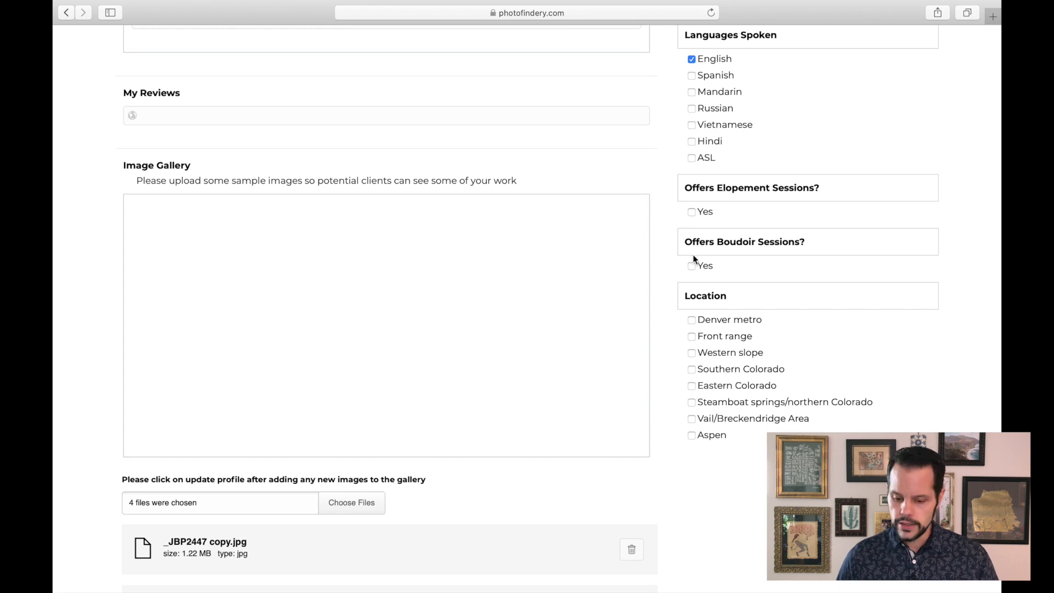
pyautogui.scroll(-3, 664, 341)
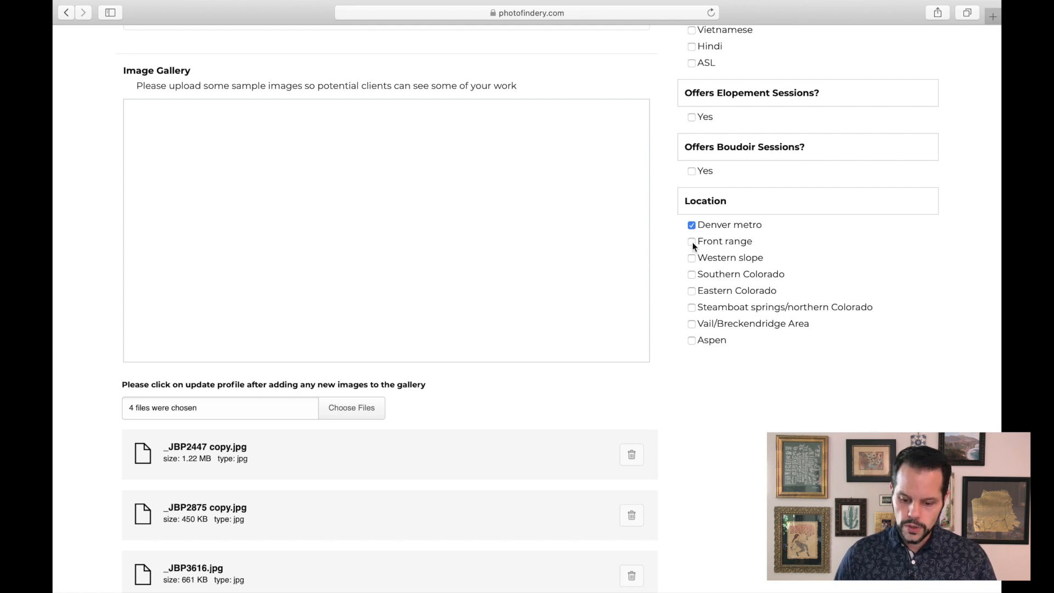
pyautogui.click(692, 276)
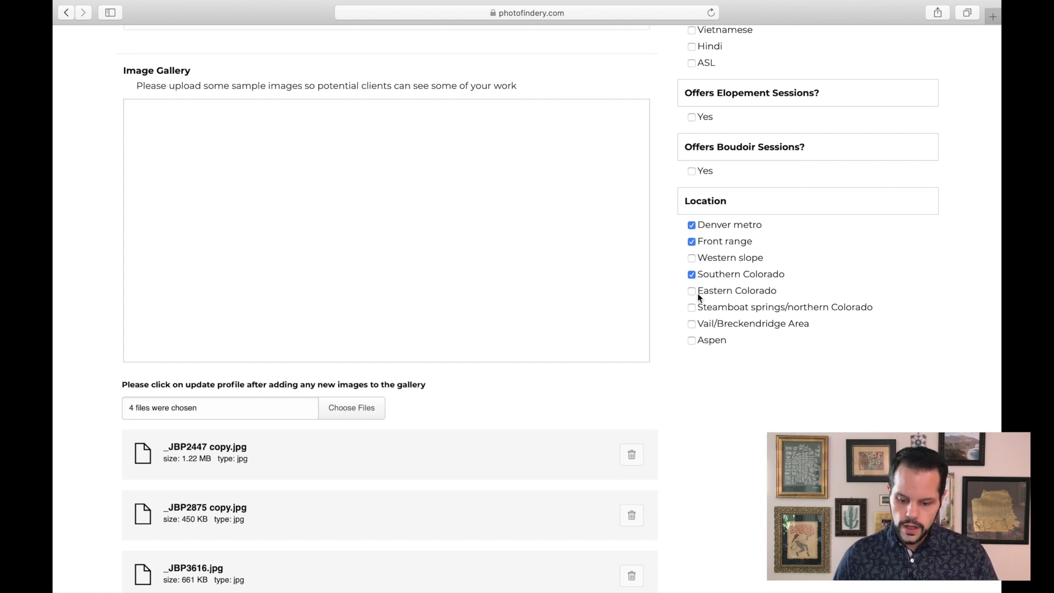
pyautogui.click(693, 324)
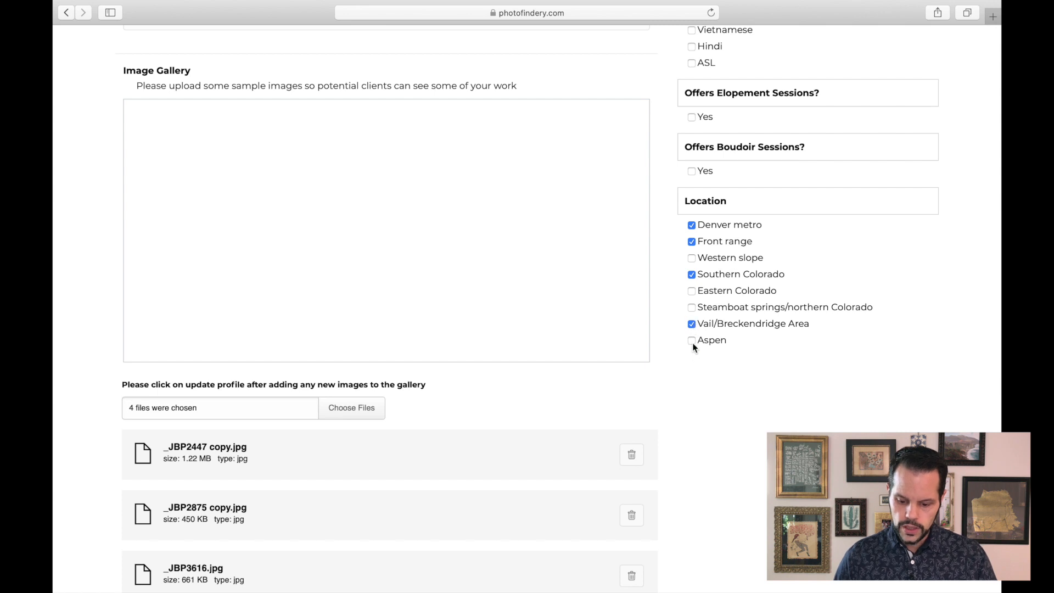
pyautogui.click(692, 341)
pyautogui.scroll(-1, 677, 411)
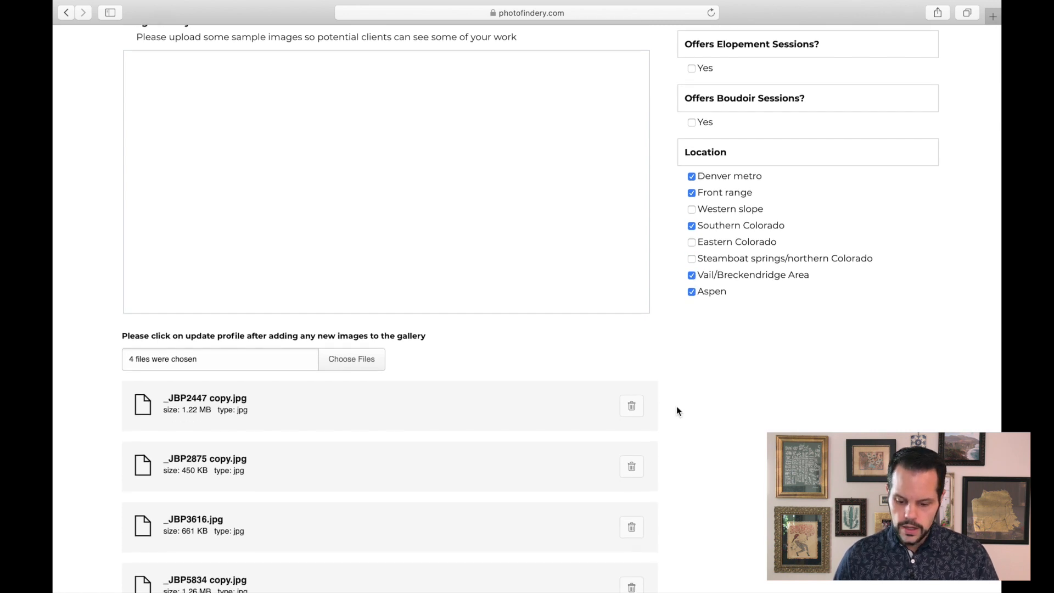
# - Update the profile to save the selected business categories
pyautogui.scroll(15, 667, 143)
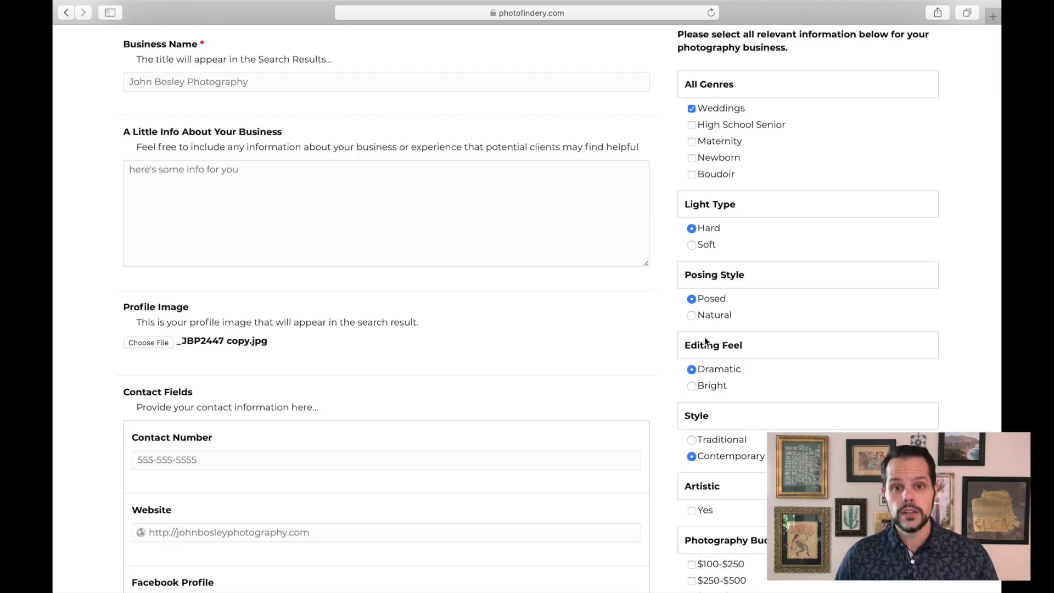
pyautogui.scroll(-1, 703, 337)
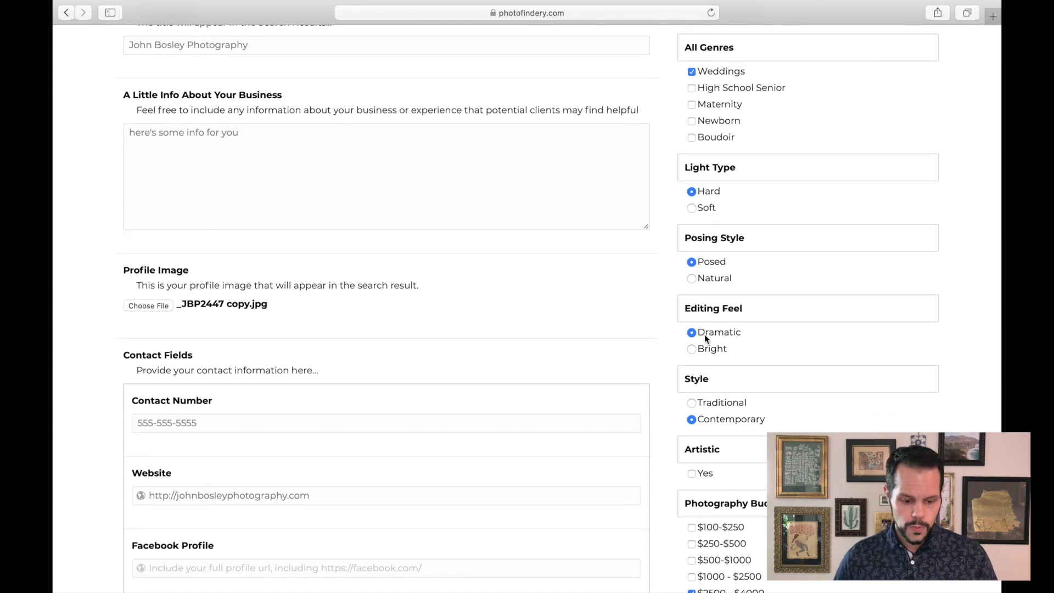
pyautogui.scroll(-8, 283, 242)
pyautogui.scroll(-10, 284, 243)
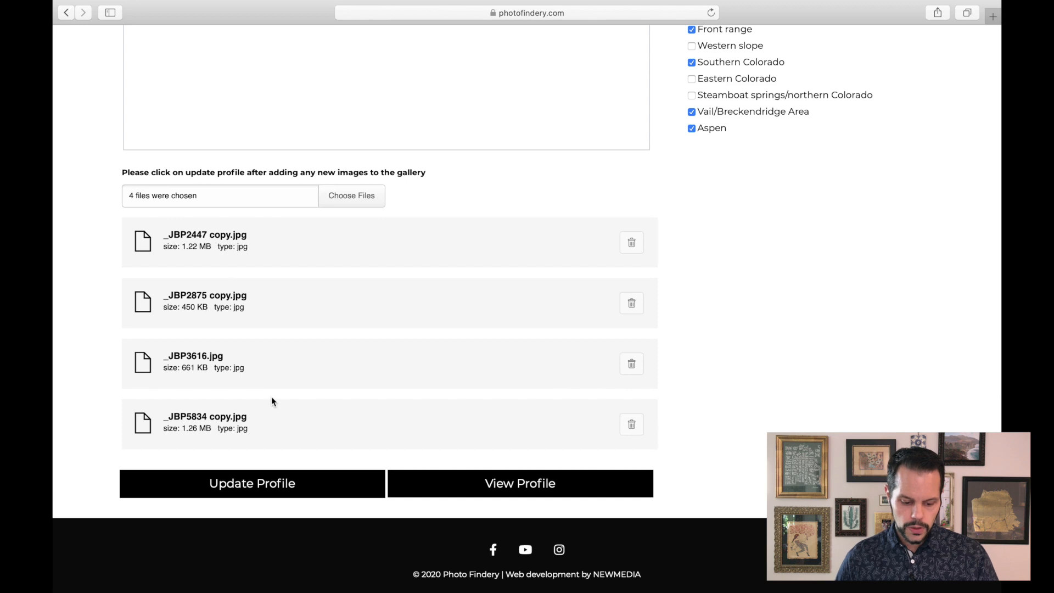
pyautogui.click(266, 484)
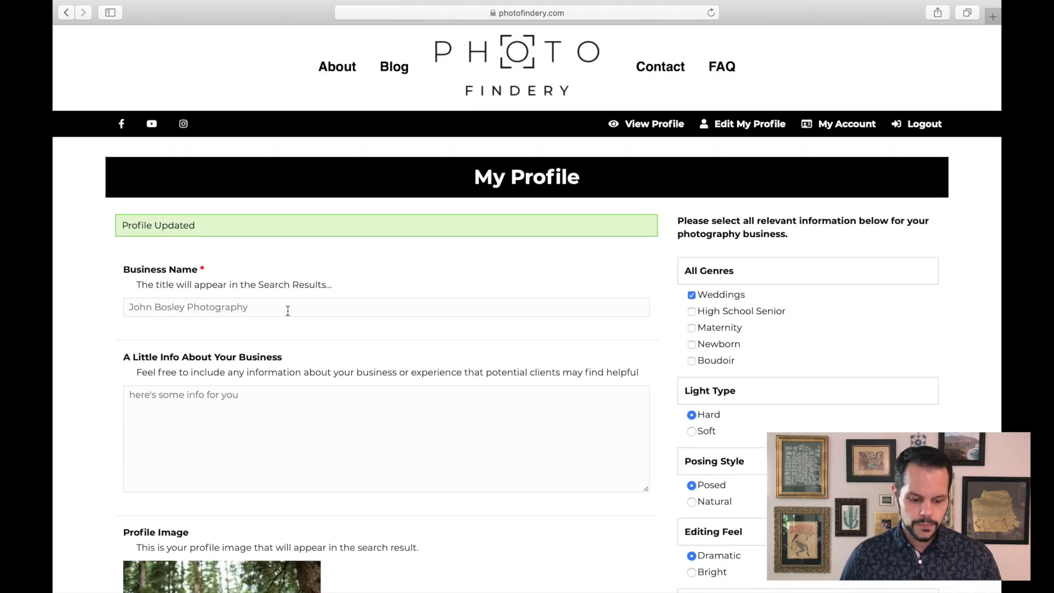
# - Reorder the image gallery so the couple-walking photo moves to the third position
pyautogui.scroll(-15, 303, 367)
pyautogui.scroll(-5, 304, 367)
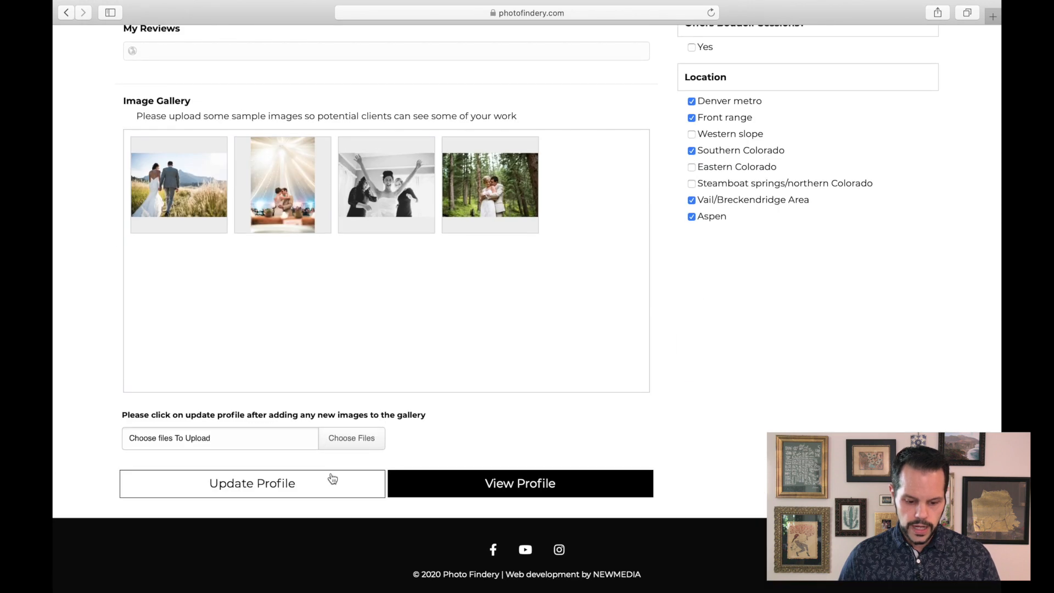
pyautogui.moveTo(223, 207)
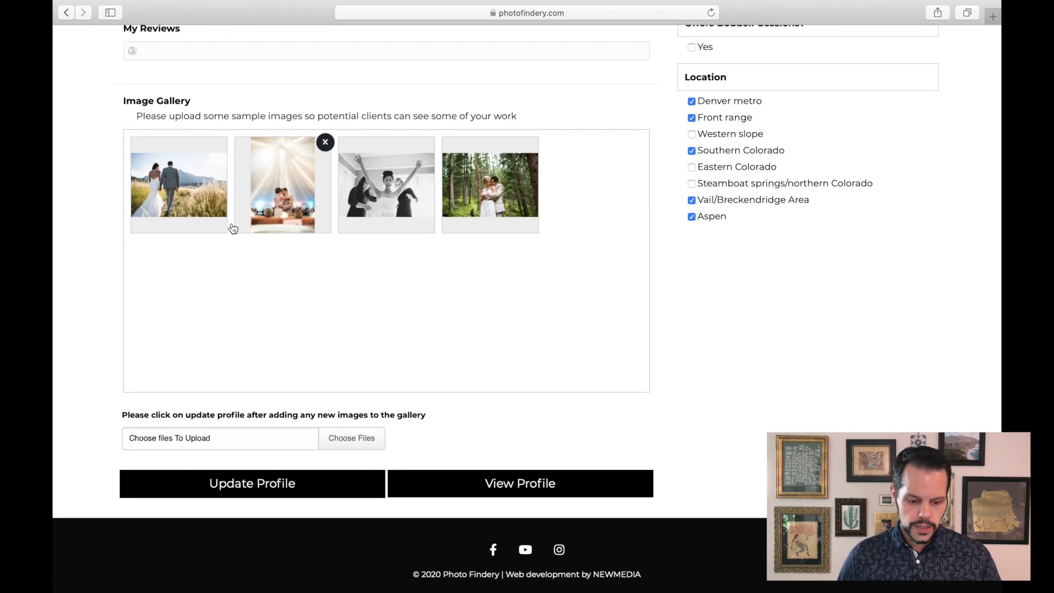
pyautogui.moveTo(178, 185); pyautogui.dragTo(286, 187)
pyautogui.moveTo(356, 195); pyautogui.dragTo(264, 193)
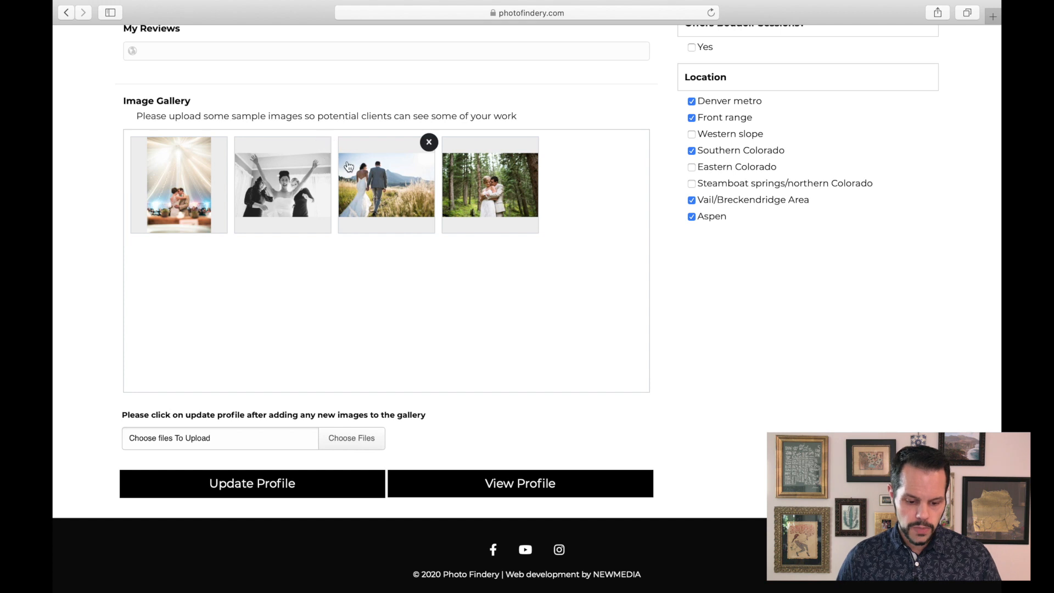
# - Open the public view of the profile
pyautogui.scroll(3, 336, 217)
pyautogui.scroll(9, 336, 217)
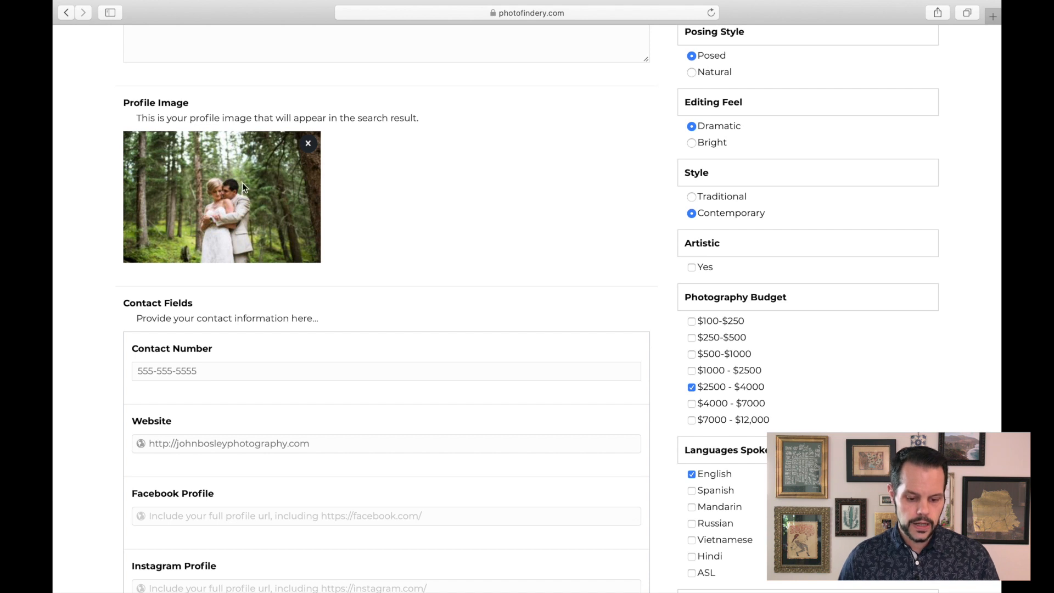
pyautogui.scroll(-13, 387, 297)
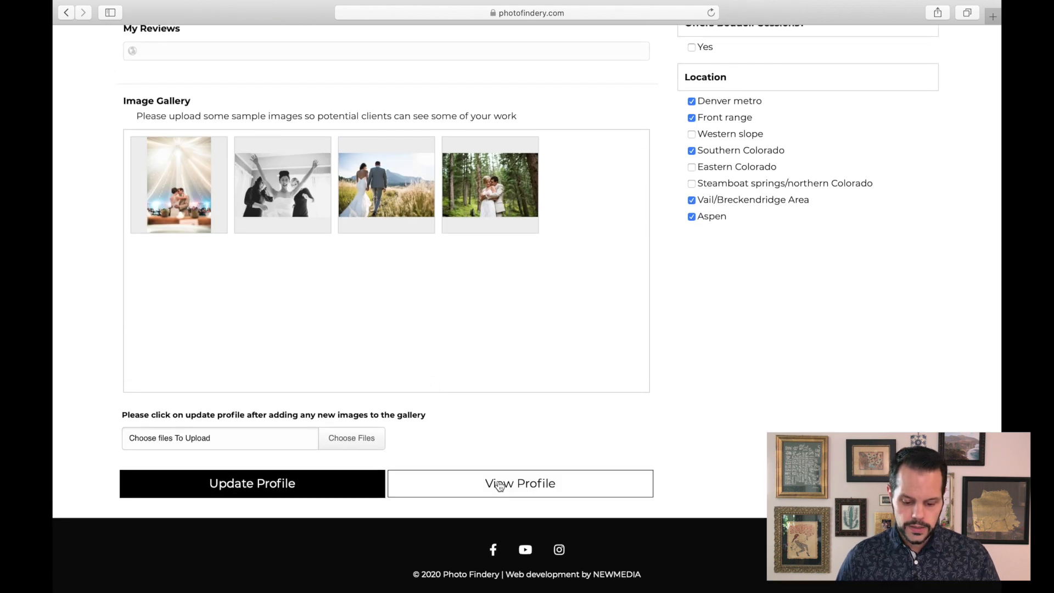
pyautogui.click(510, 488)
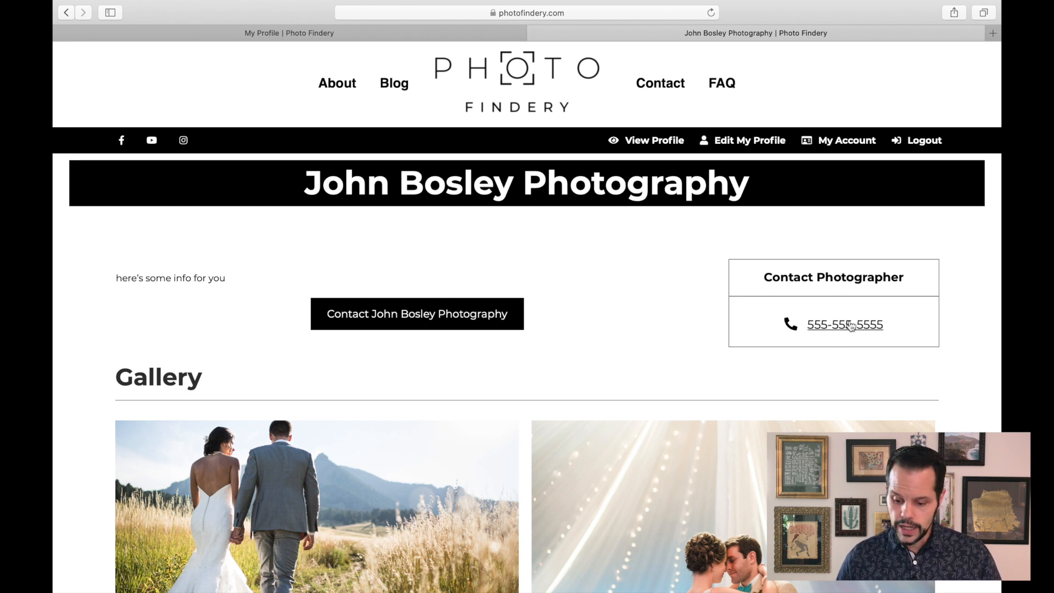
# - Review the public profile's gallery and compare it with the gallery order on the edit page
pyautogui.scroll(-1, 794, 334)
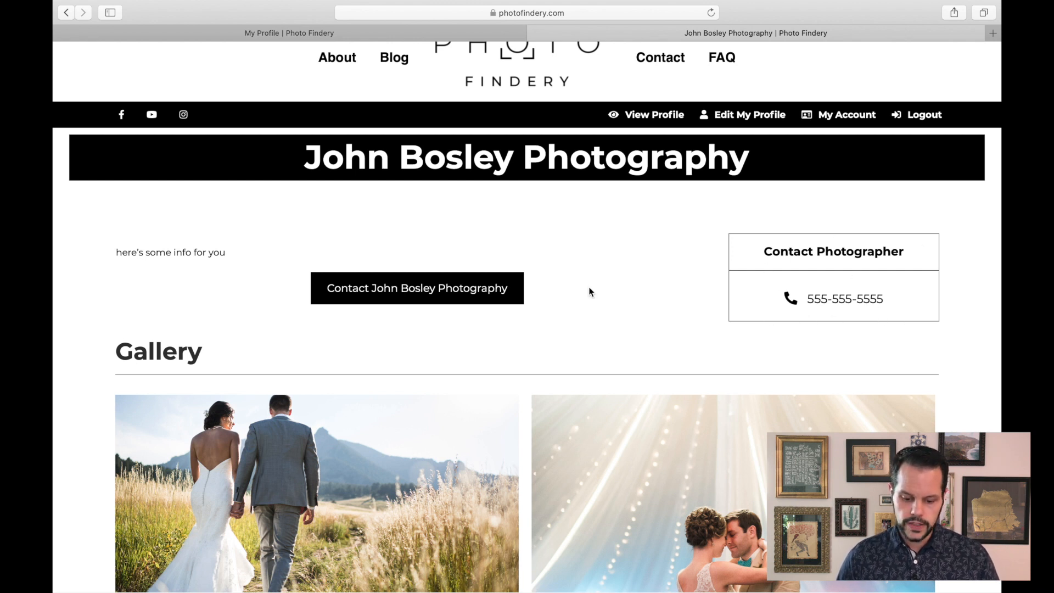
pyautogui.scroll(-2, 589, 289)
pyautogui.scroll(-4, 590, 291)
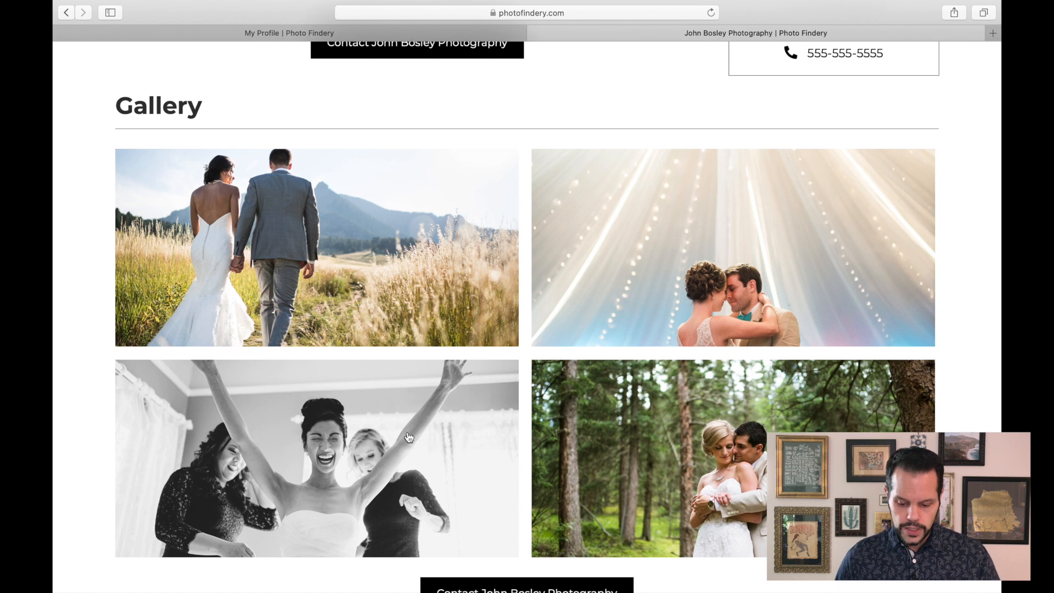
pyautogui.scroll(-2, 355, 308)
pyautogui.scroll(3, 343, 412)
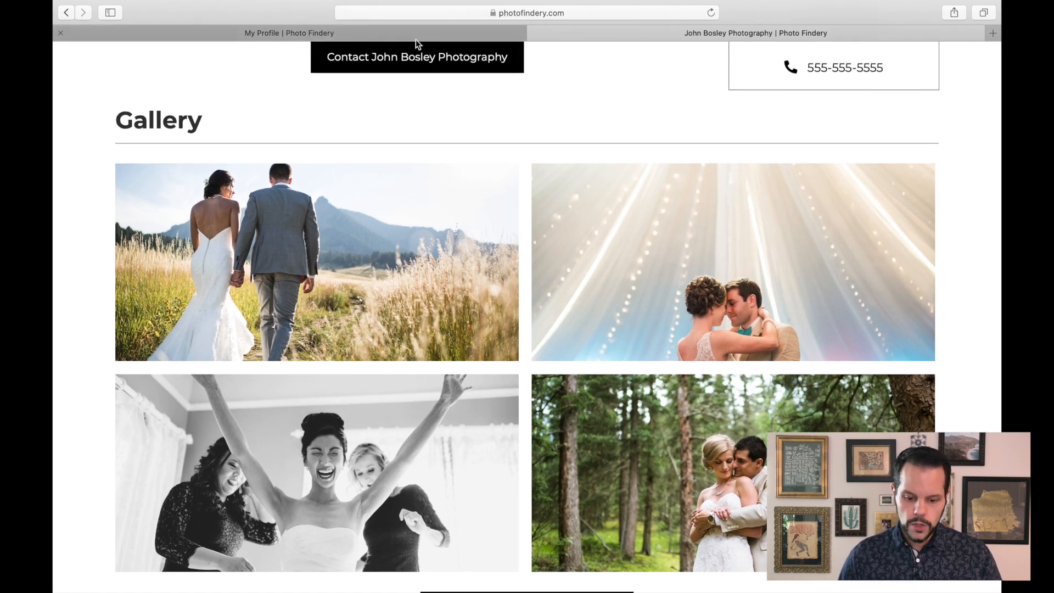
pyautogui.click(366, 32)
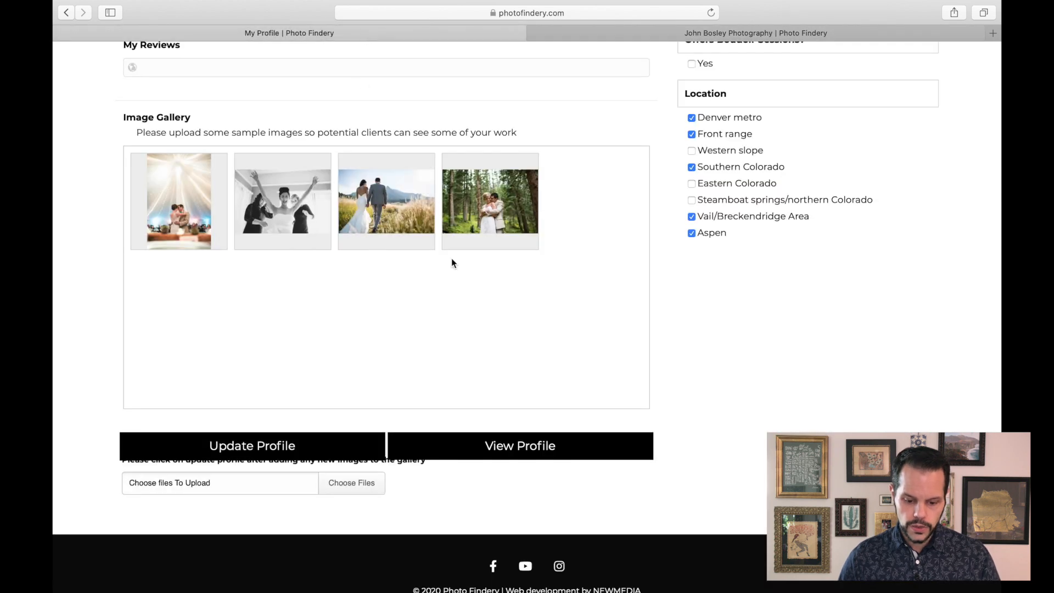
pyautogui.moveTo(367, 237)
pyautogui.moveTo(167, 177)
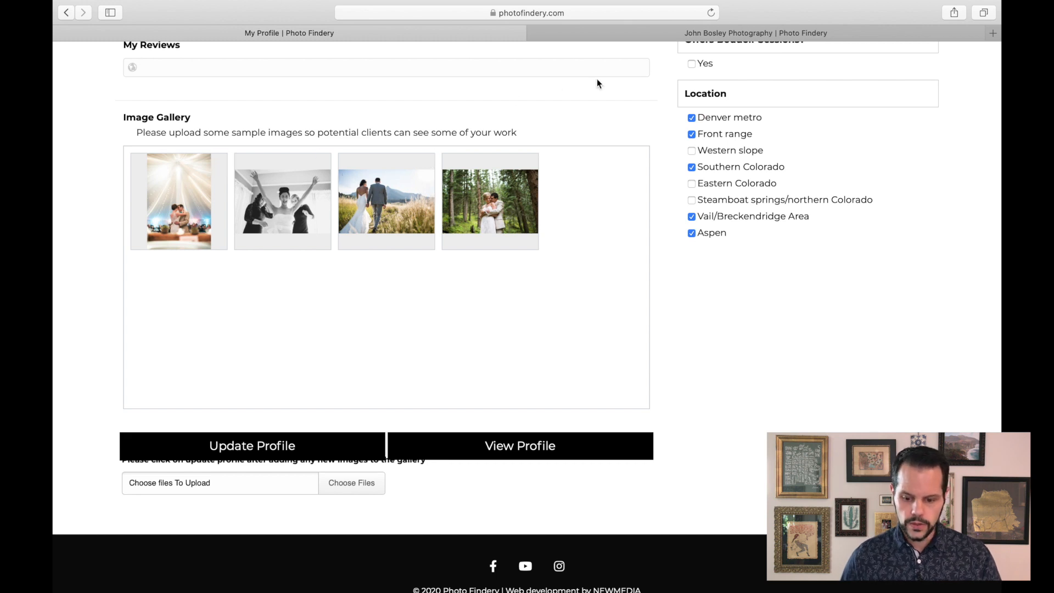
pyautogui.click(639, 35)
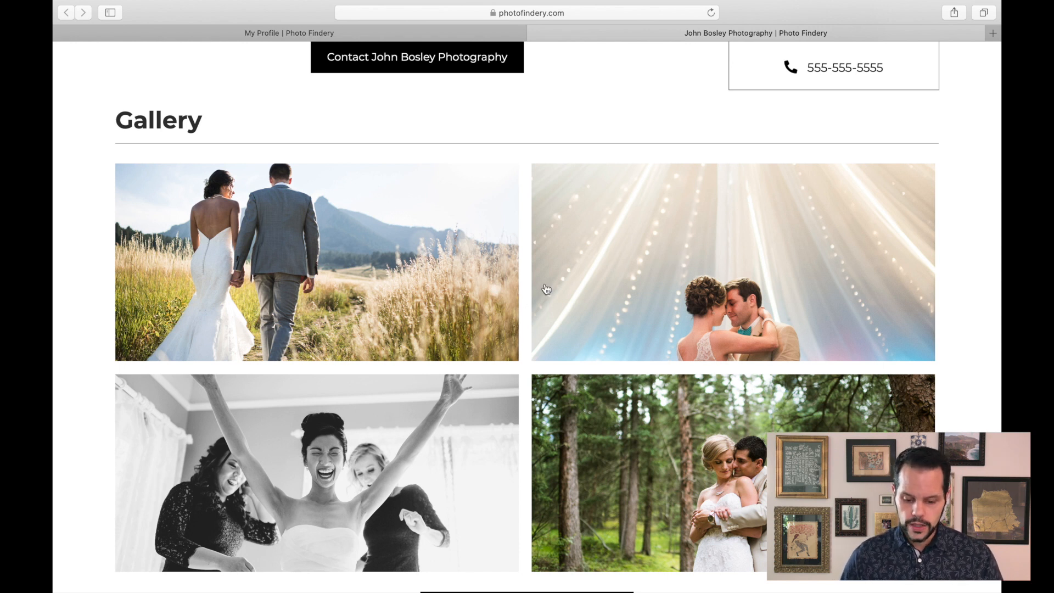
# - Open gallery photos in the full-screen viewer, close it, and scroll to the bottom of the profile
pyautogui.click(615, 244)
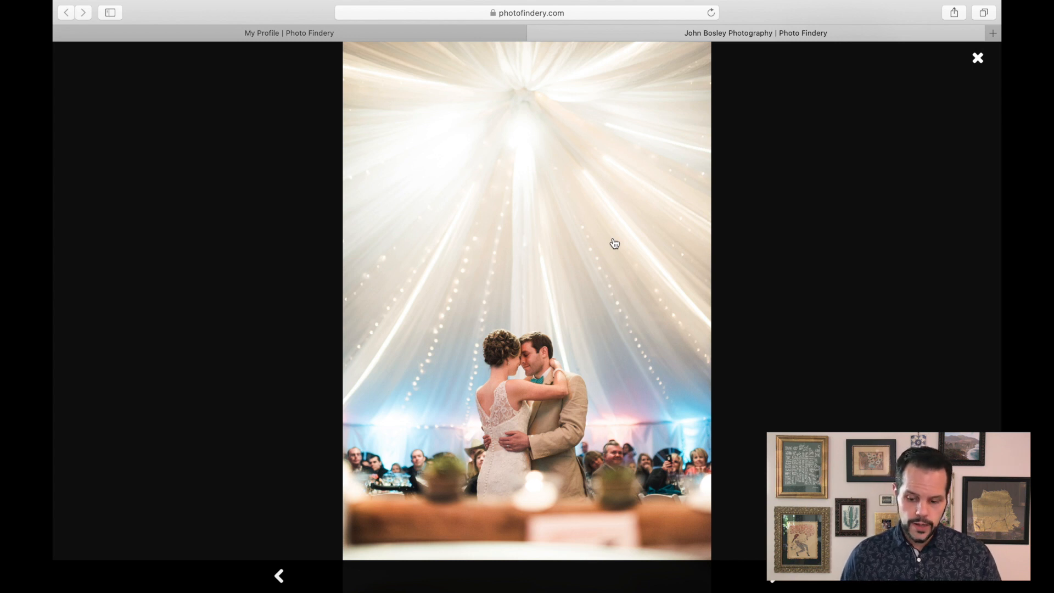
pyautogui.click(978, 58)
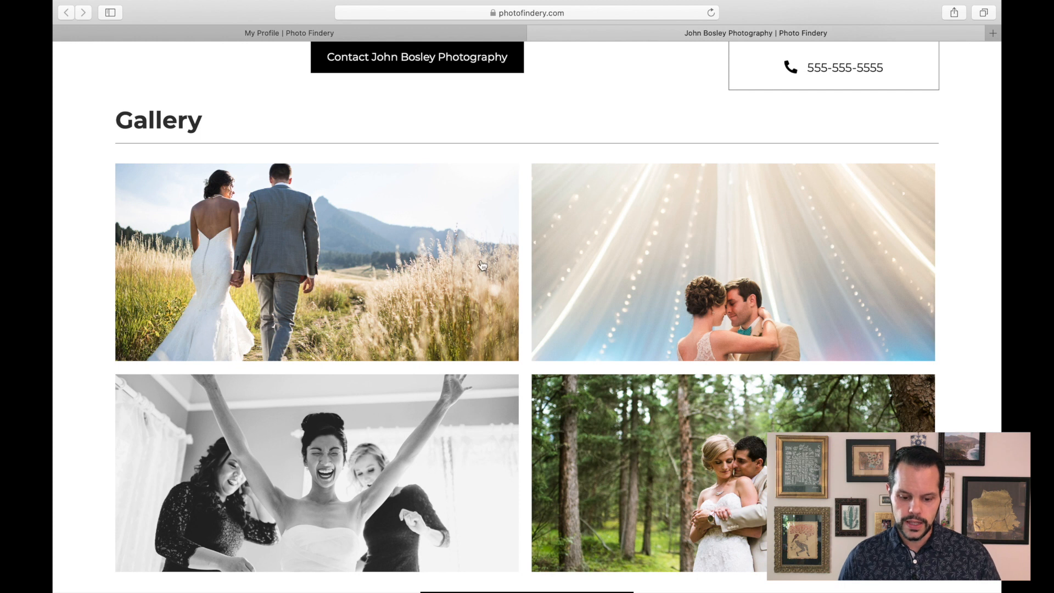
pyautogui.click(390, 261)
pyautogui.click(390, 262)
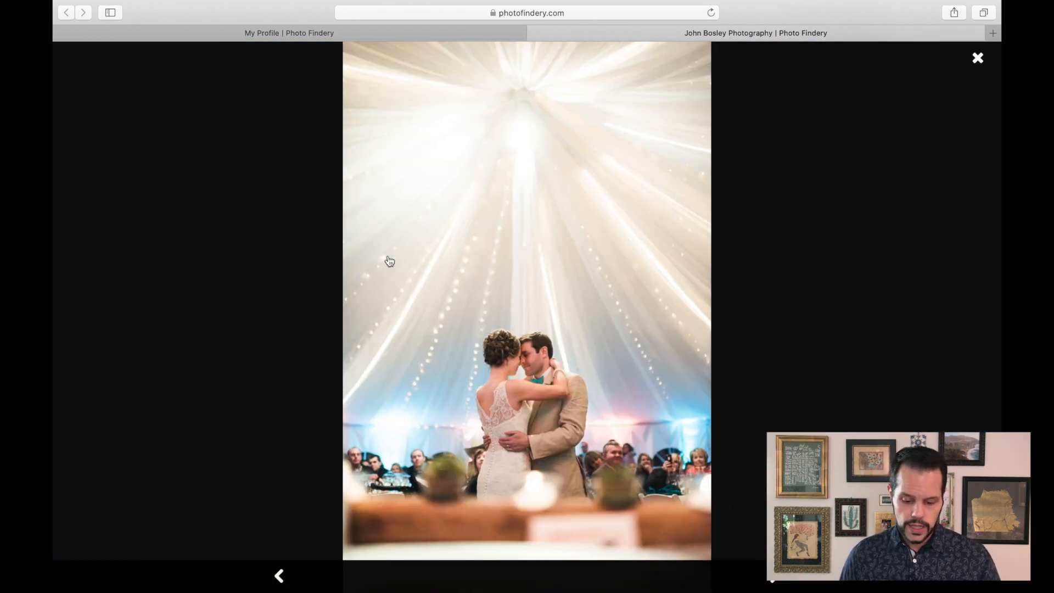
pyautogui.click(389, 261)
pyautogui.press('Escape')
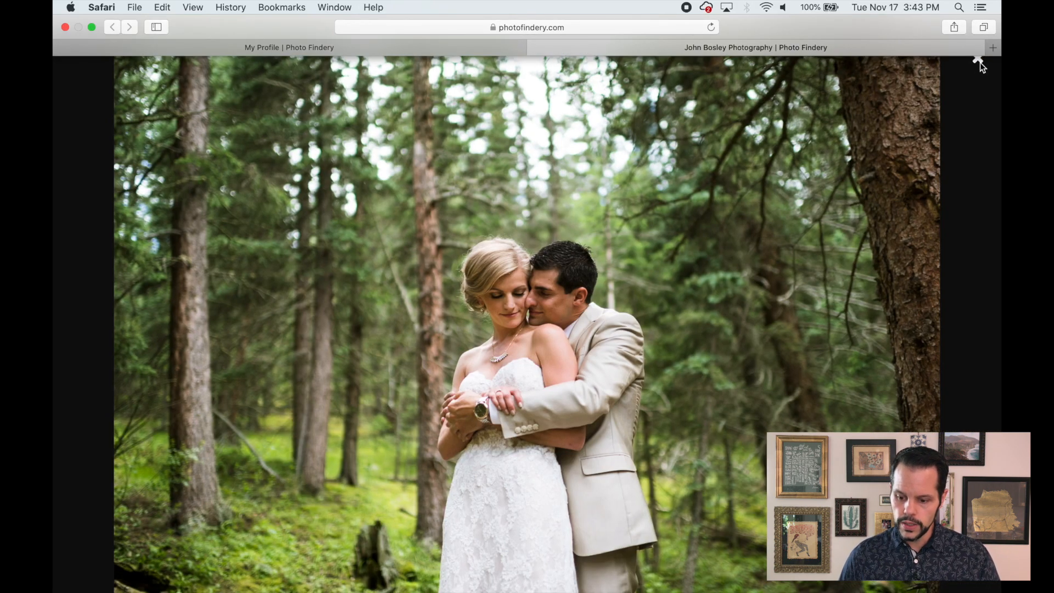
pyautogui.click(978, 63)
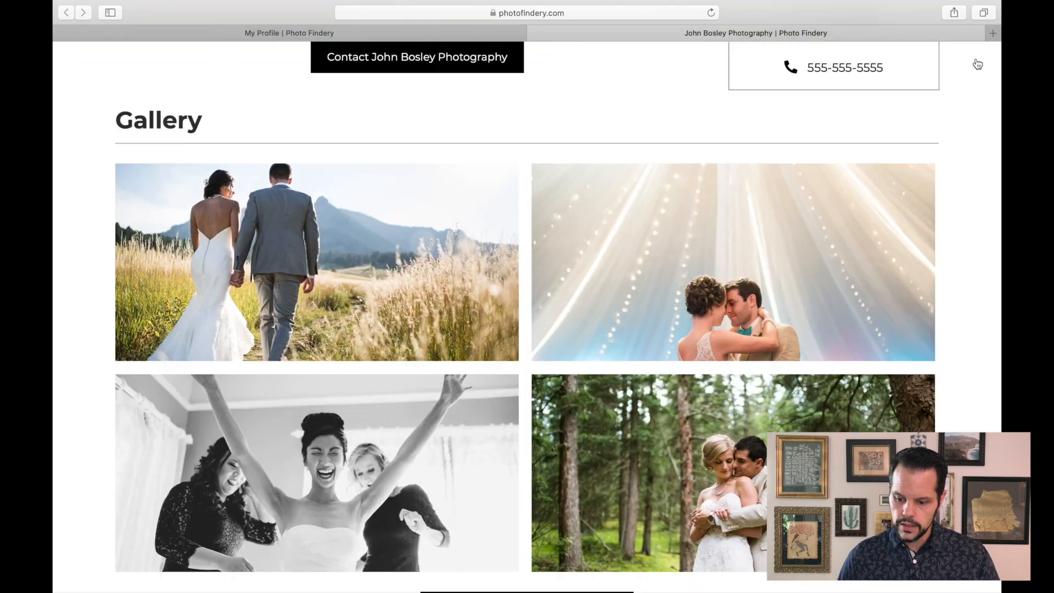
pyautogui.scroll(-5, 937, 225)
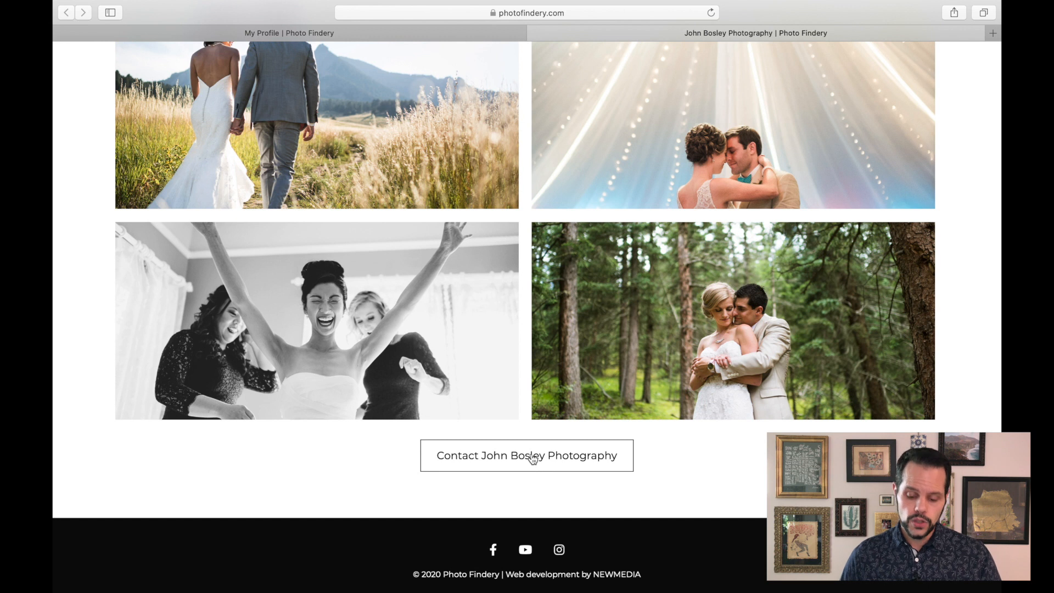
# - Open the contact link at the bottom of the public profile and switch back to the profile tab
pyautogui.click(532, 458)
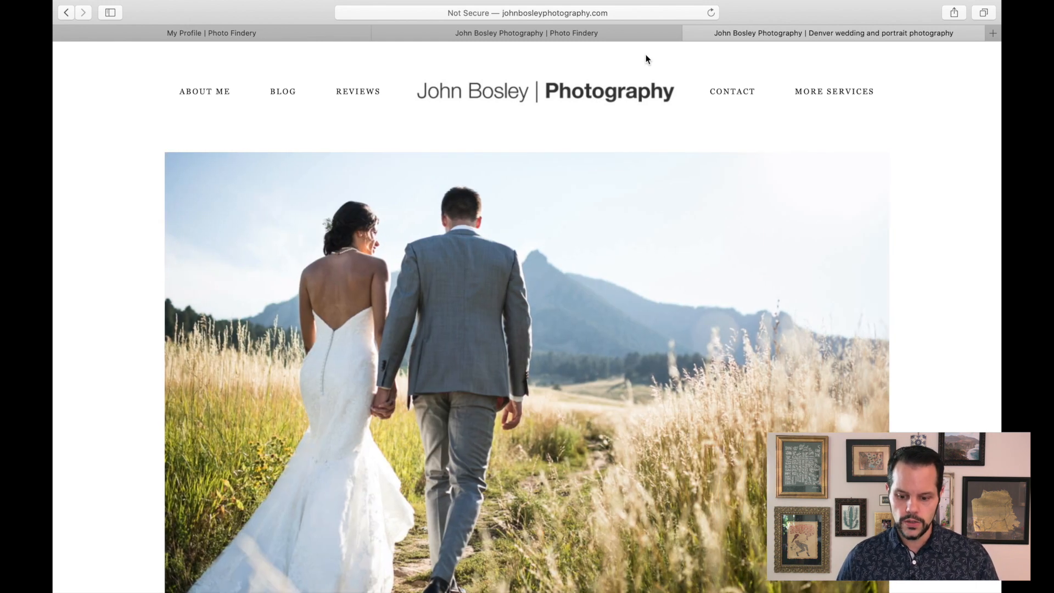
pyautogui.click(691, 33)
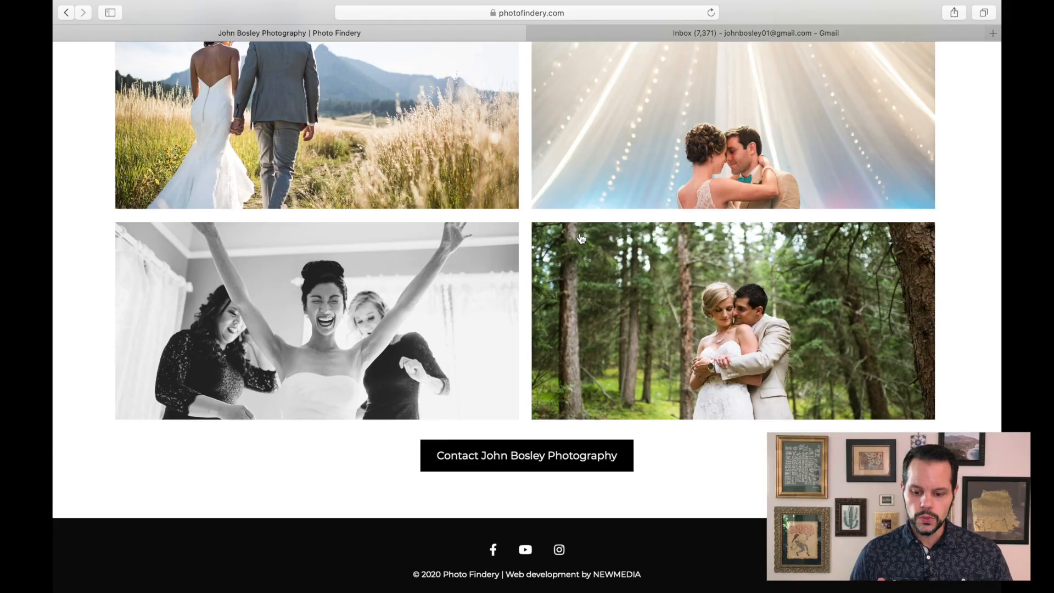
# - Open the account page and go to the subscription group's member management
pyautogui.scroll(15, 581, 238)
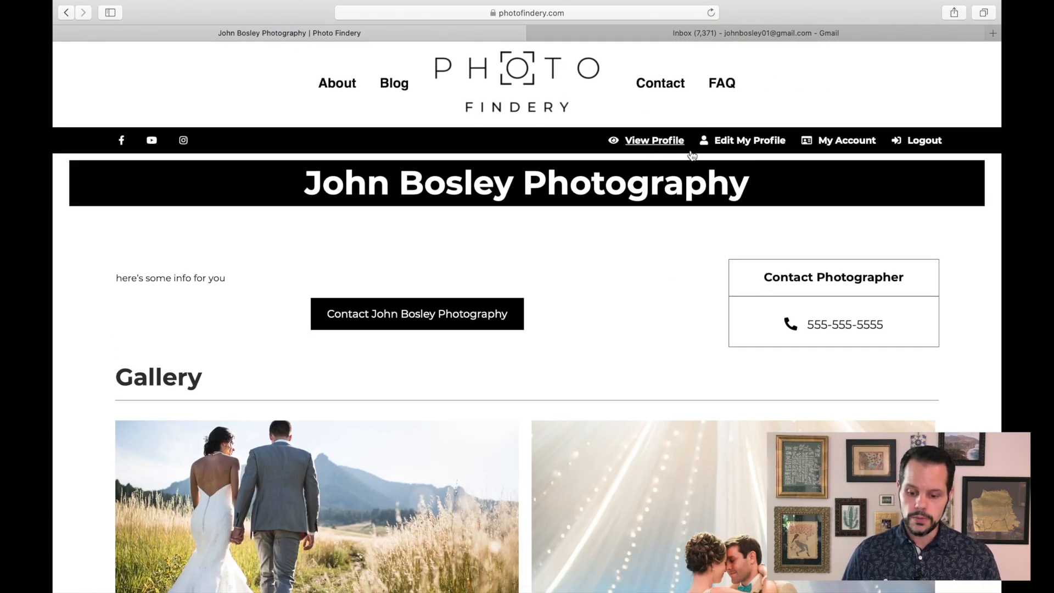
pyautogui.click(847, 141)
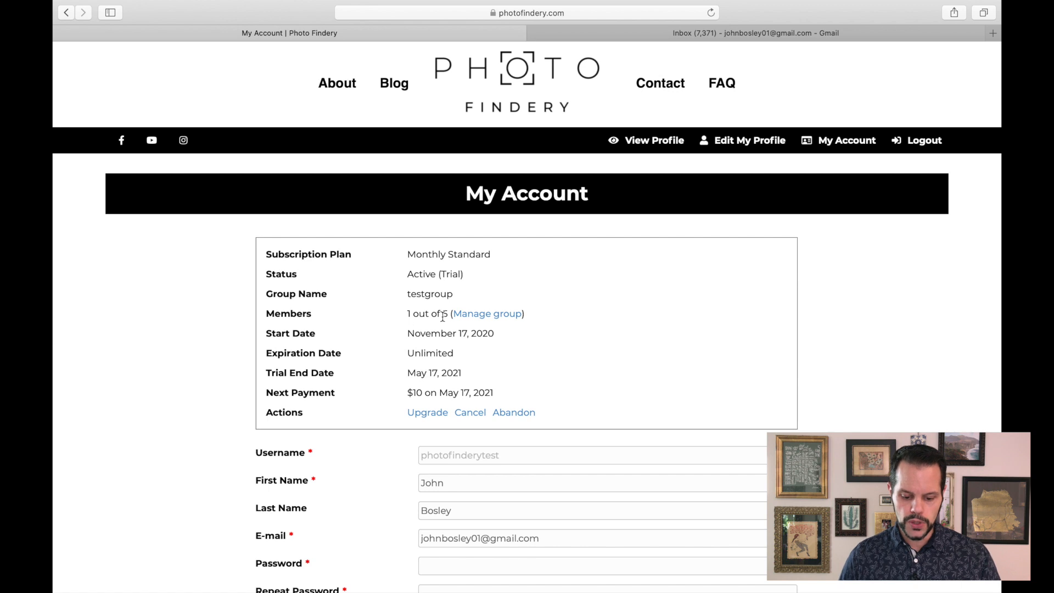
pyautogui.click(476, 319)
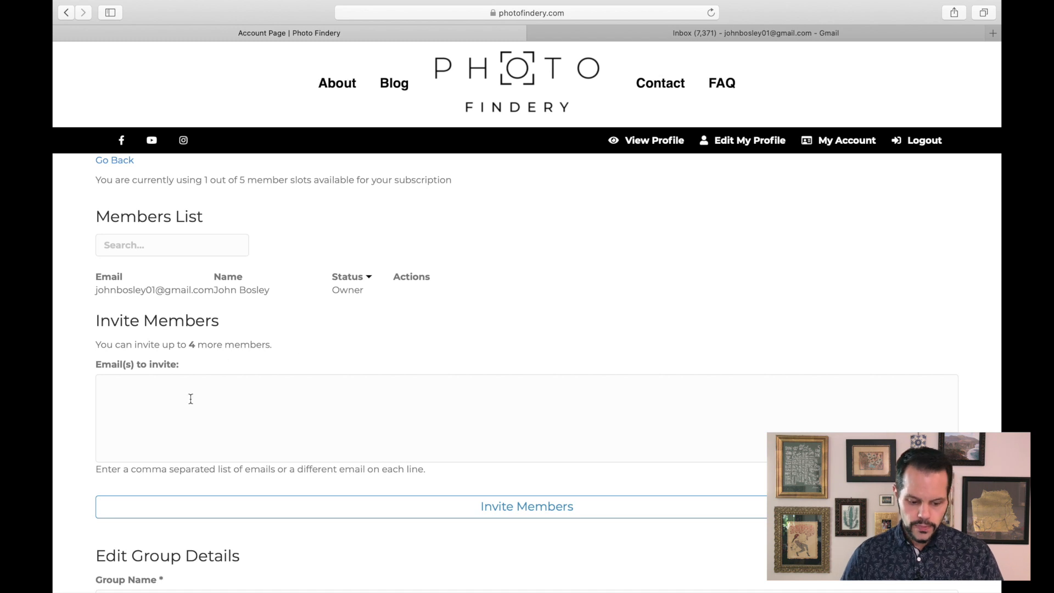
# - Enter the first invitee's e-mail address, the owner's Gmail address tagged with +seniors
pyautogui.click(214, 405)
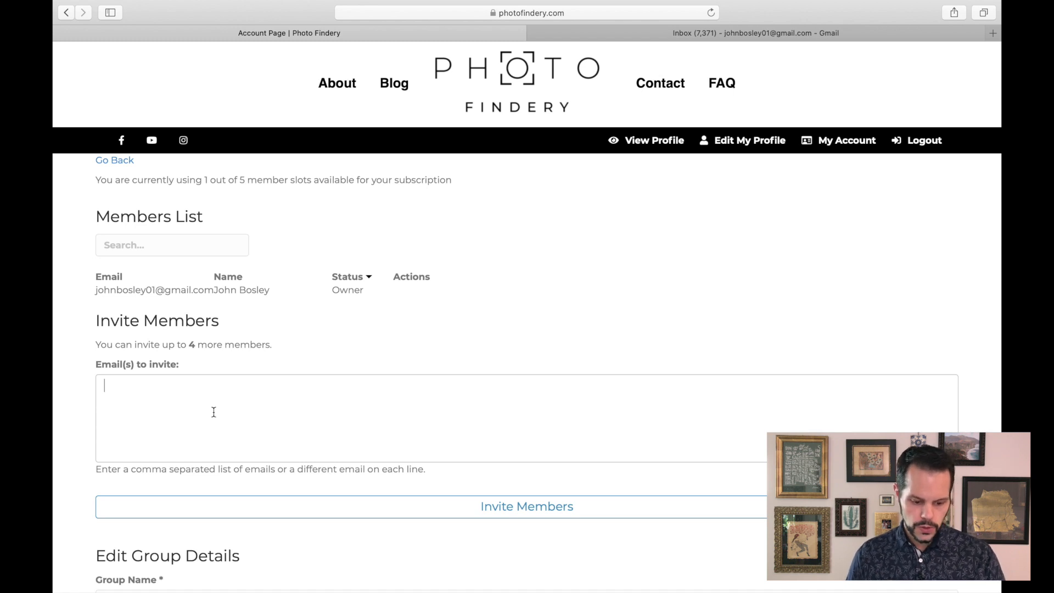
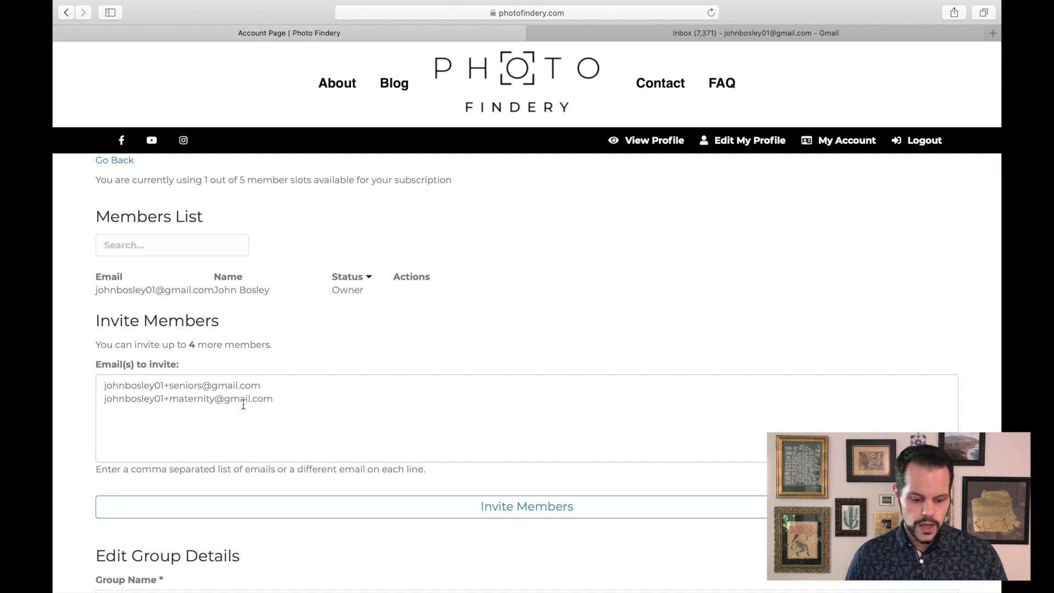
# - Add a second invitee address tagged with +maternity on a new line and send the member invitations
pyautogui.click(514, 508)
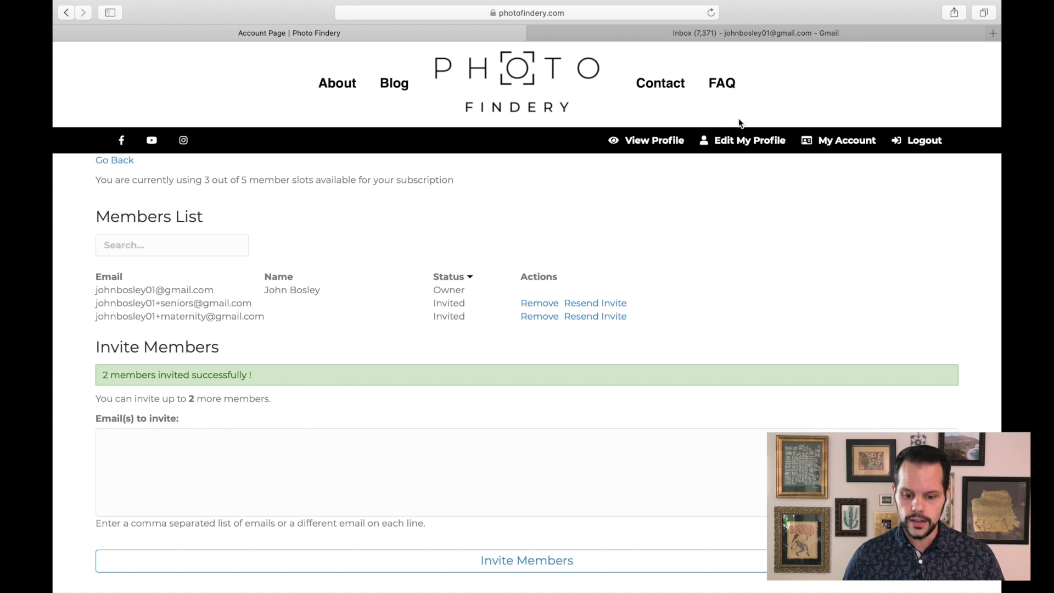
# - Log out and open the seniors invitation registration link from the e-mail inbox
pyautogui.click(924, 141)
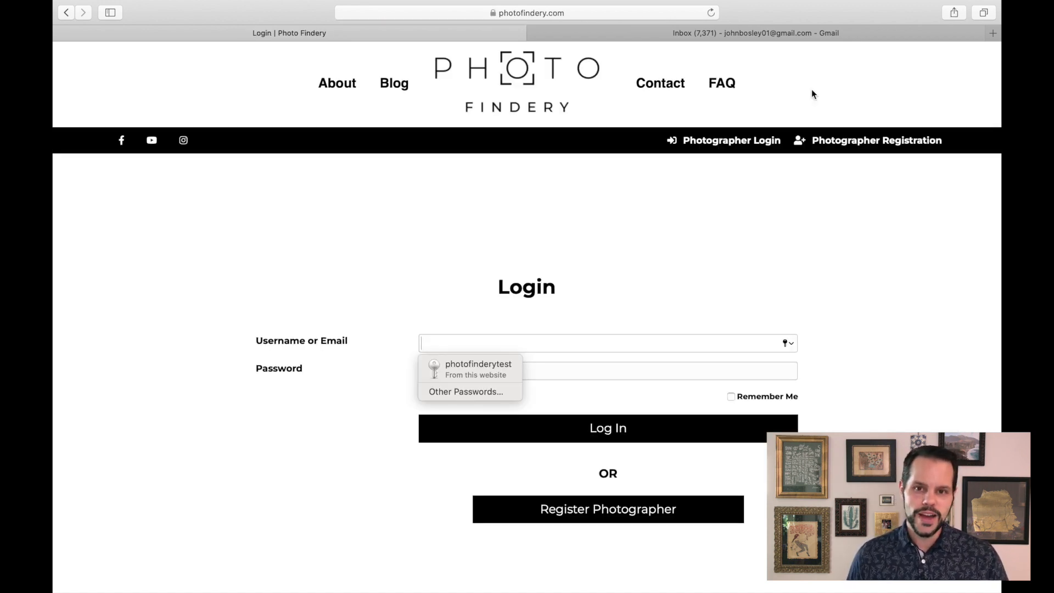
pyautogui.click(750, 34)
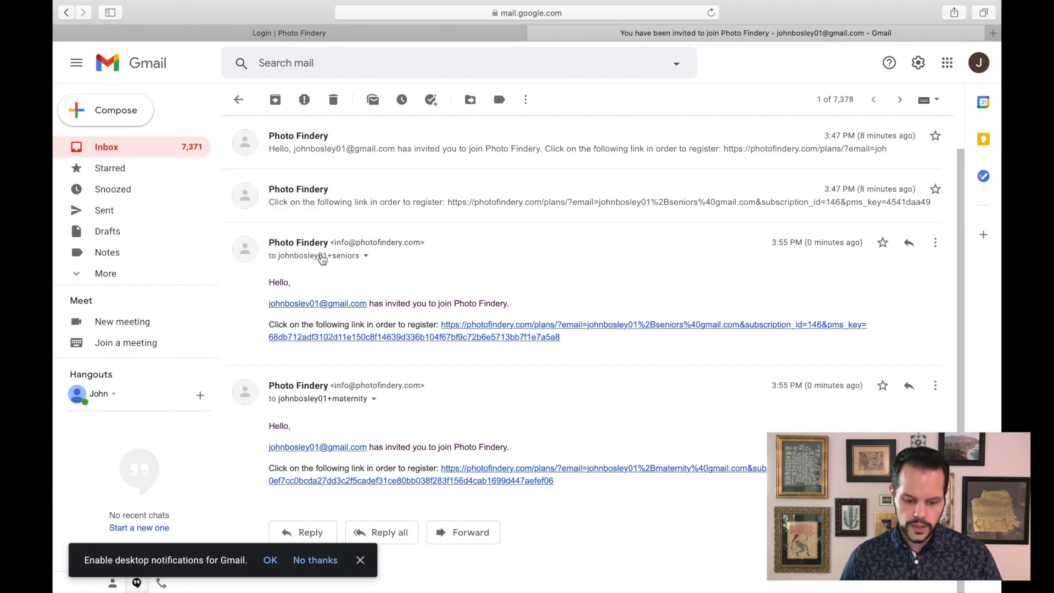
pyautogui.click(453, 327)
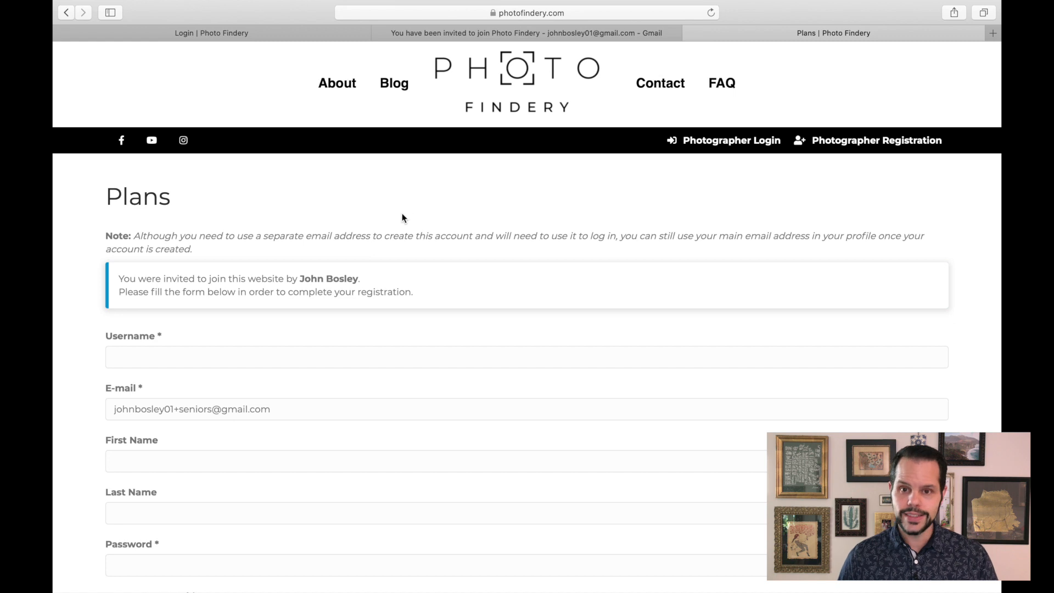
# - Enter johnsenior as the username on the invitation registration form
pyautogui.scroll(-2, 402, 218)
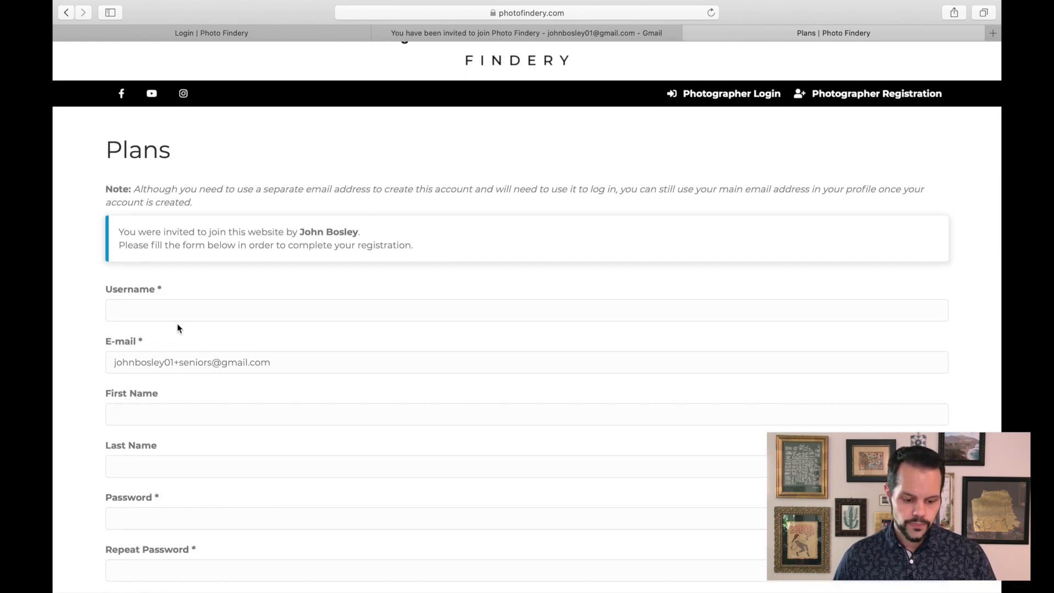
pyautogui.click(196, 313)
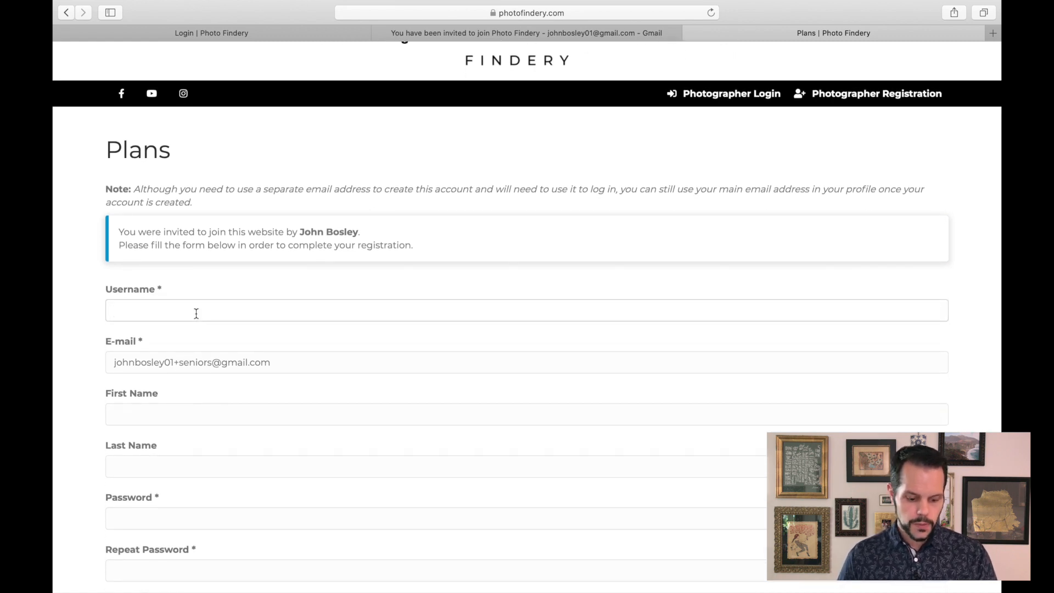
pyautogui.write('johnseniors')
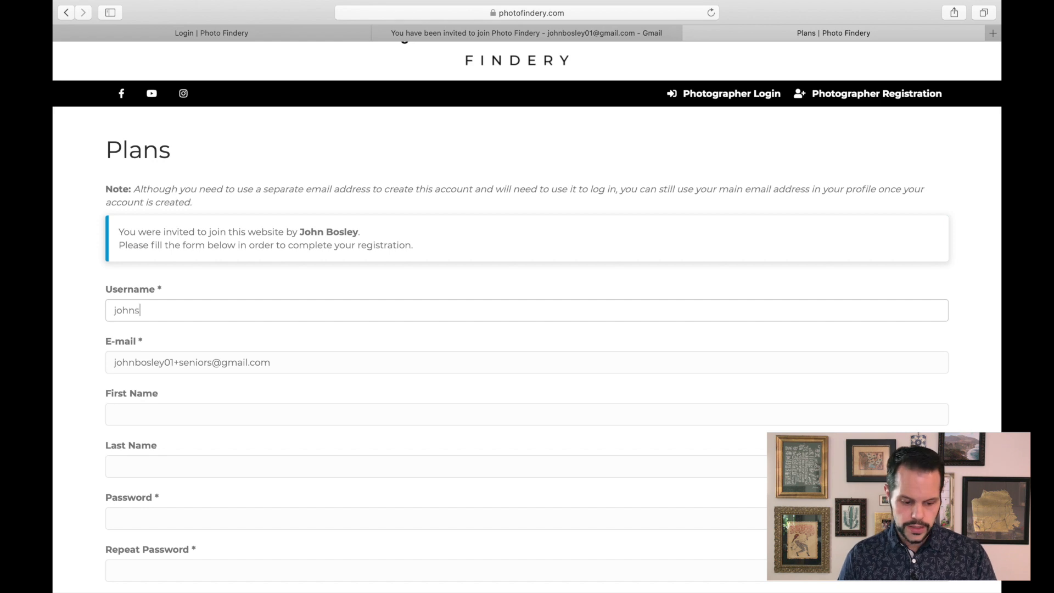
pyautogui.press('BackSpace')
pyautogui.press('BackSpace')
pyautogui.press('BackSpace')
pyautogui.press('BackSpace')
pyautogui.write('ior')
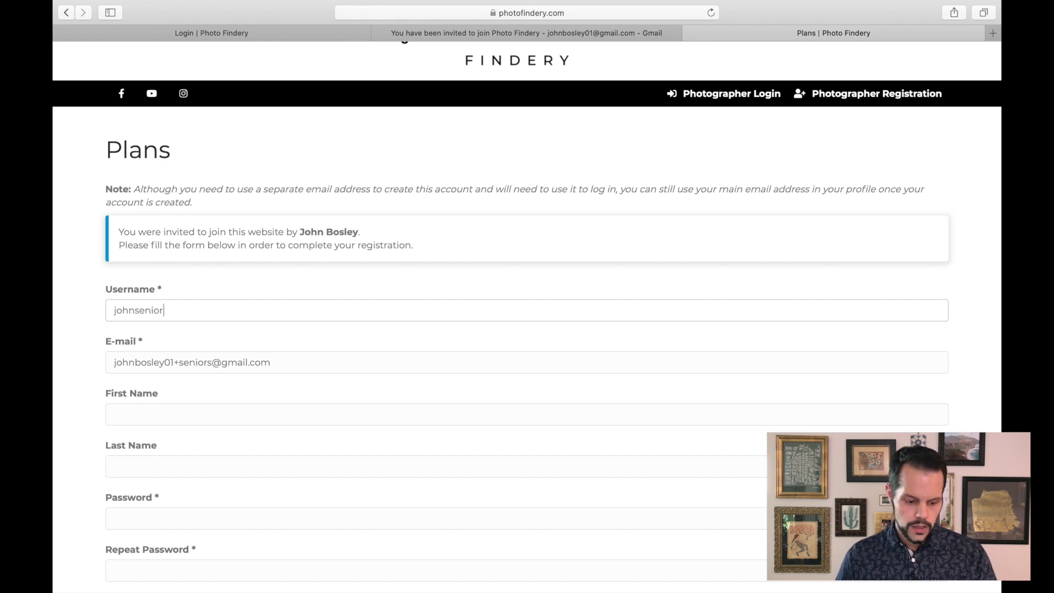
pyautogui.press('Tab')
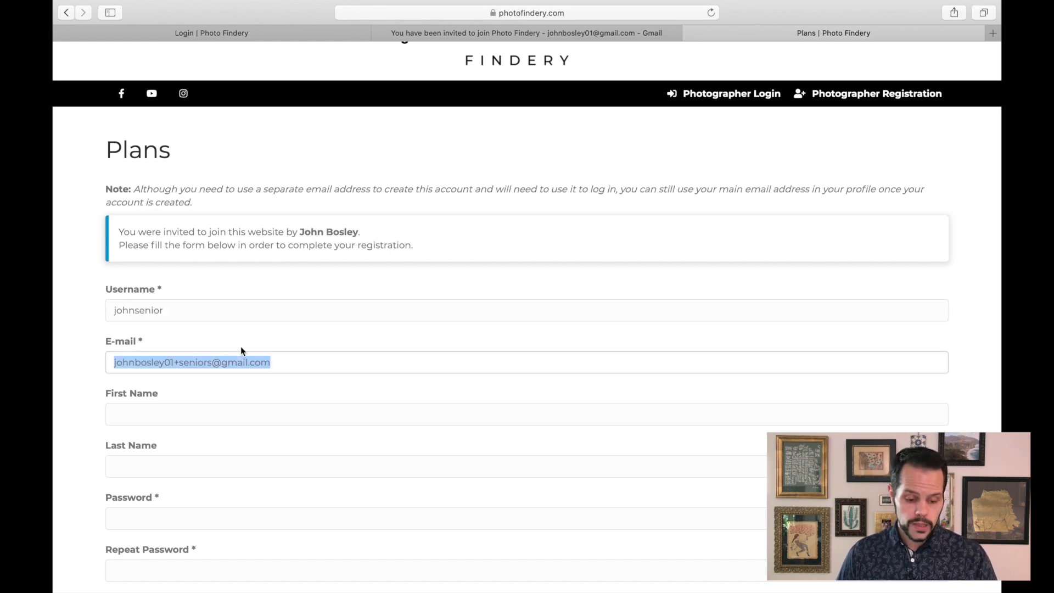
# - Fill in the invited member's first and last name
pyautogui.scroll(-1, 216, 355)
pyautogui.click(187, 384)
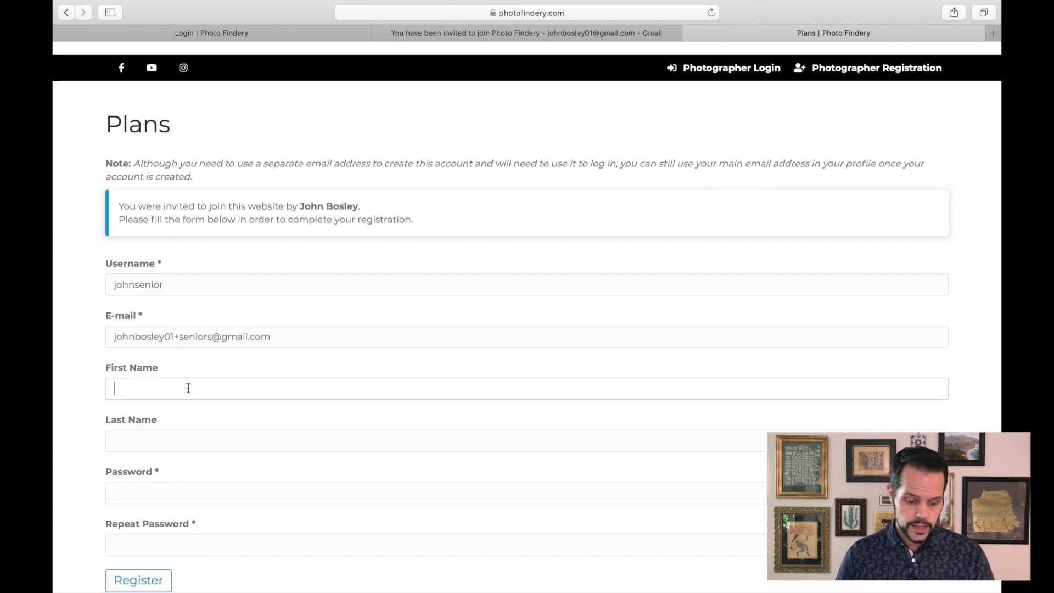
pyautogui.press('Tab')
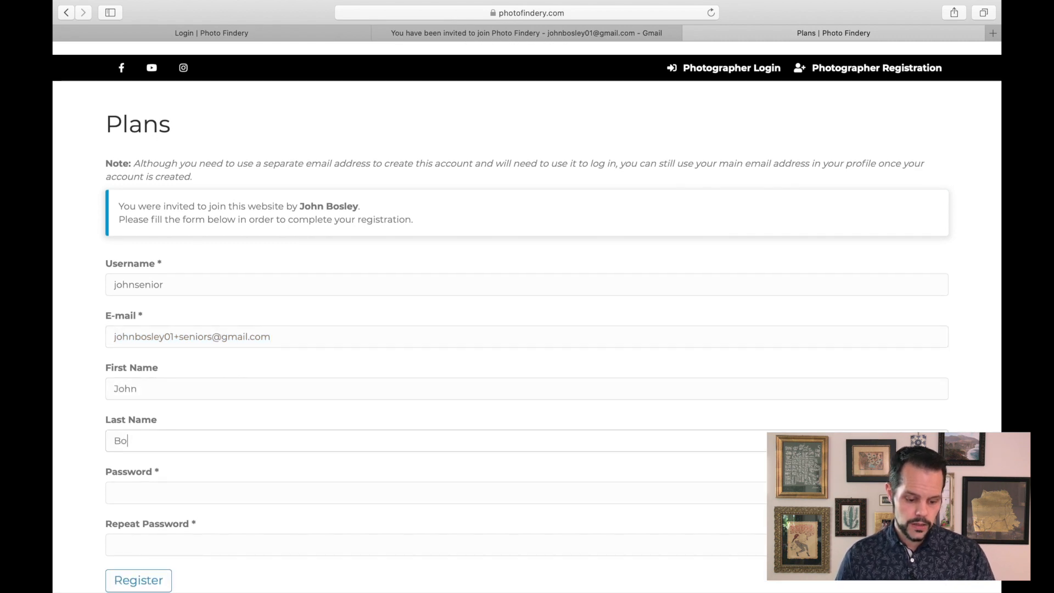
# - Enter the account password and repeat it
pyautogui.press('Tab')
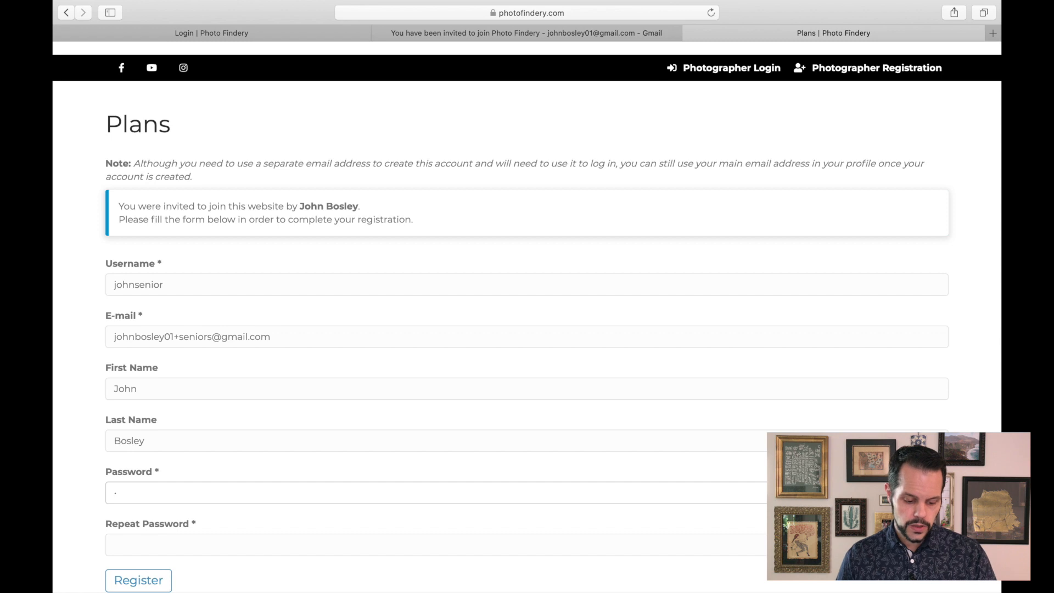
pyautogui.write('··········')
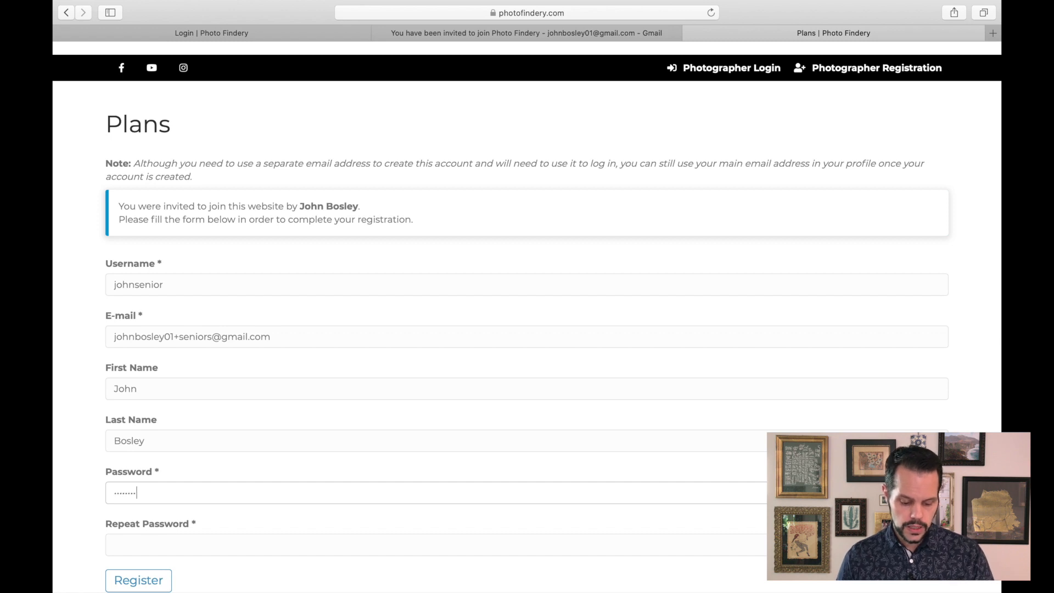
pyautogui.press('Tab')
pyautogui.write('··········')
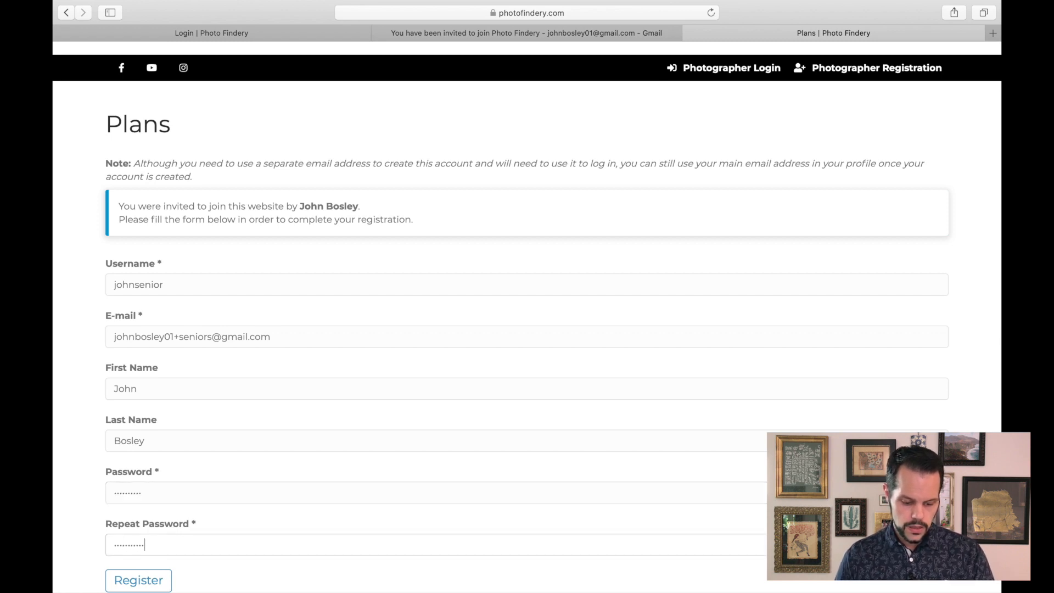
# - Try to submit the registration and decline saving the password in the browser
pyautogui.scroll(-3, 212, 388)
pyautogui.click(144, 471)
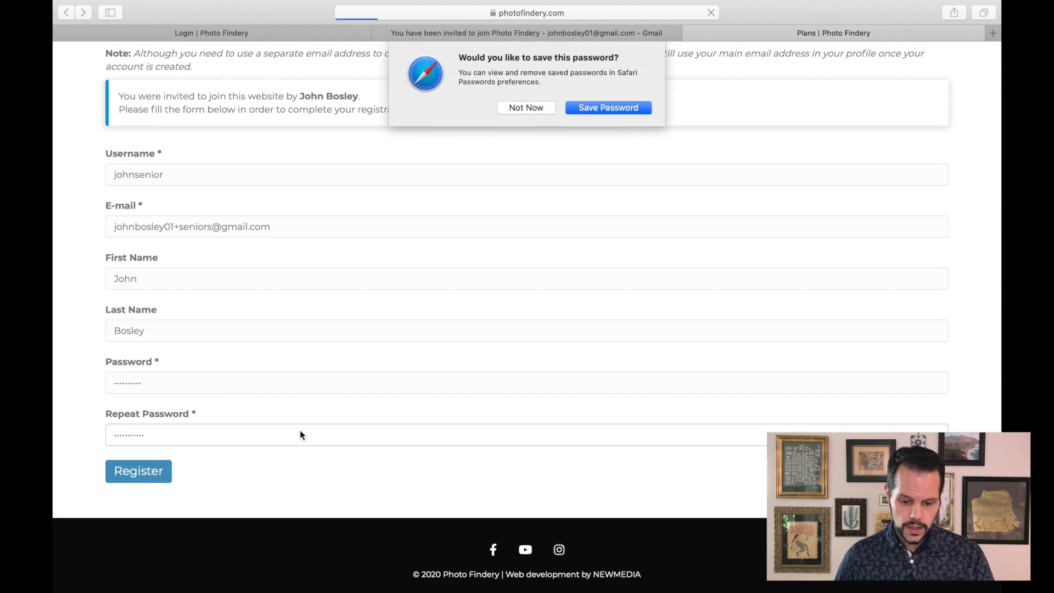
pyautogui.click(532, 109)
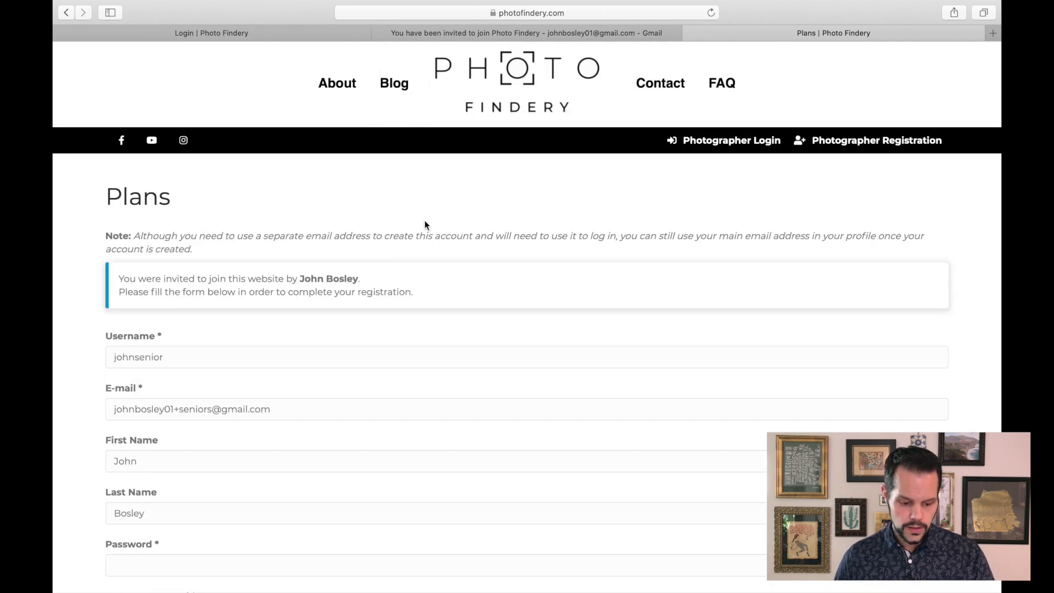
# - Re-enter the account password in both password fields
pyautogui.scroll(-3, 360, 252)
pyautogui.click(172, 391)
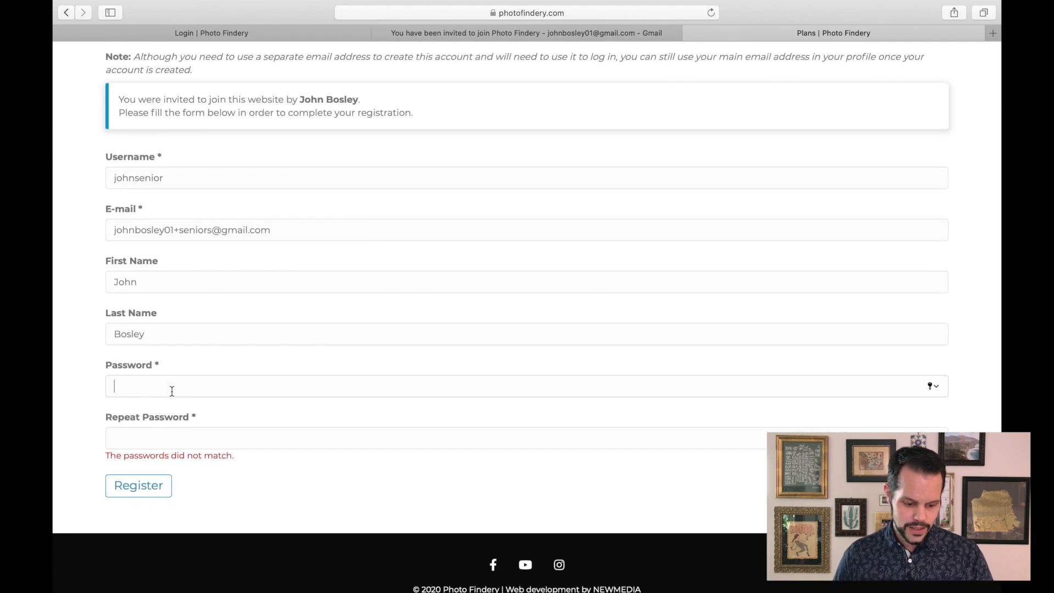
pyautogui.write('······')
pyautogui.press('Tab')
pyautogui.write('······')
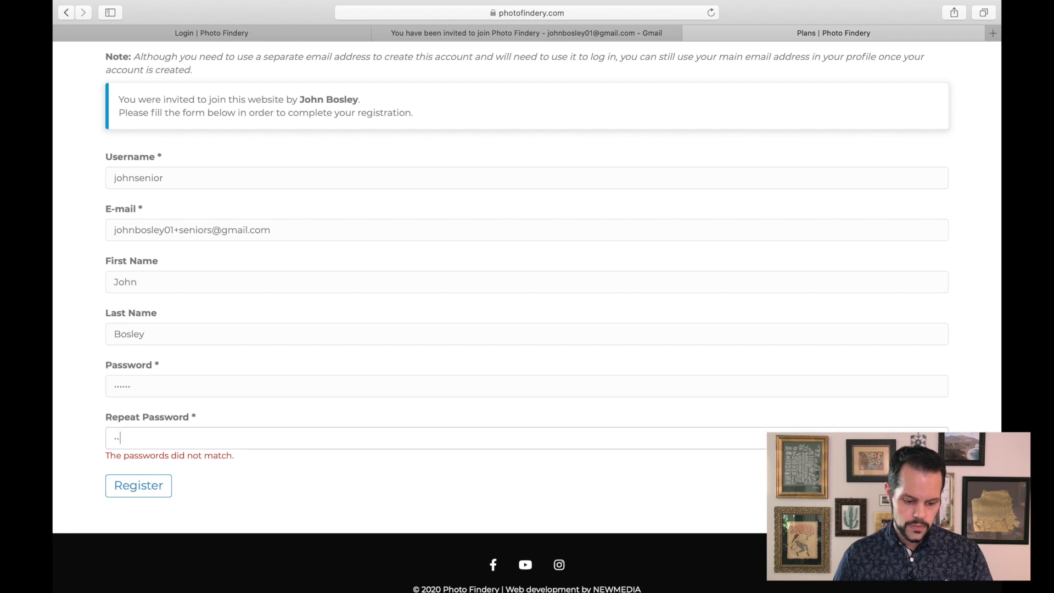
# - Register the invited member's account, decline saving the password, and follow the link to log in
pyautogui.click(138, 491)
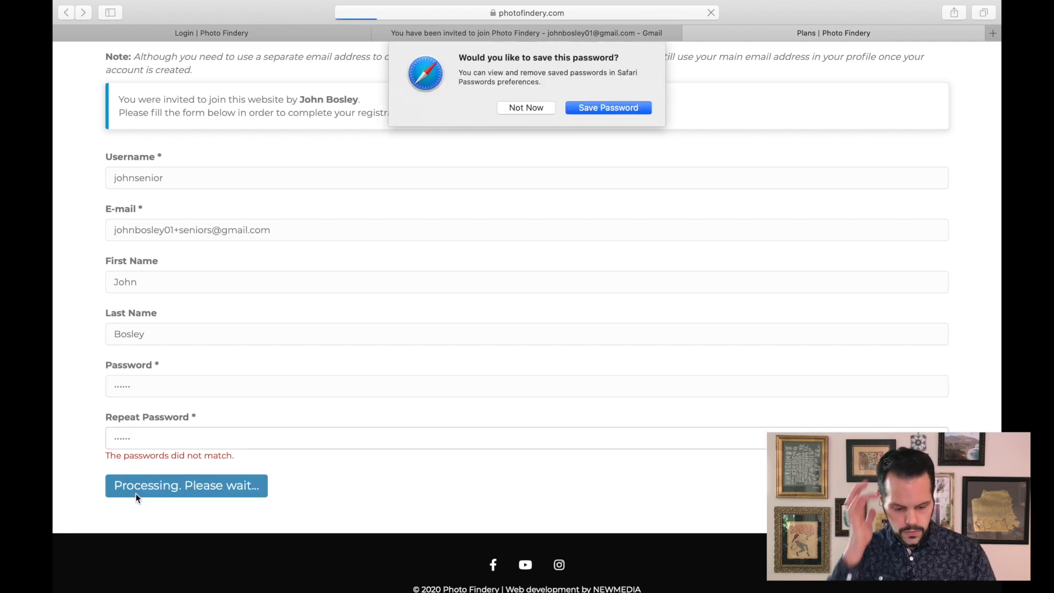
pyautogui.click(525, 107)
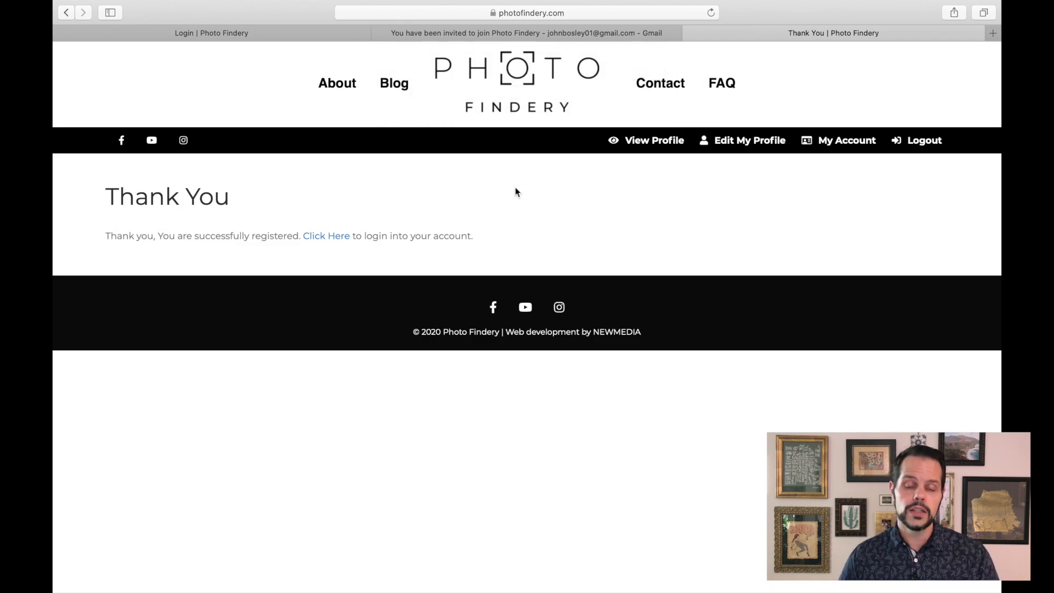
pyautogui.click(330, 237)
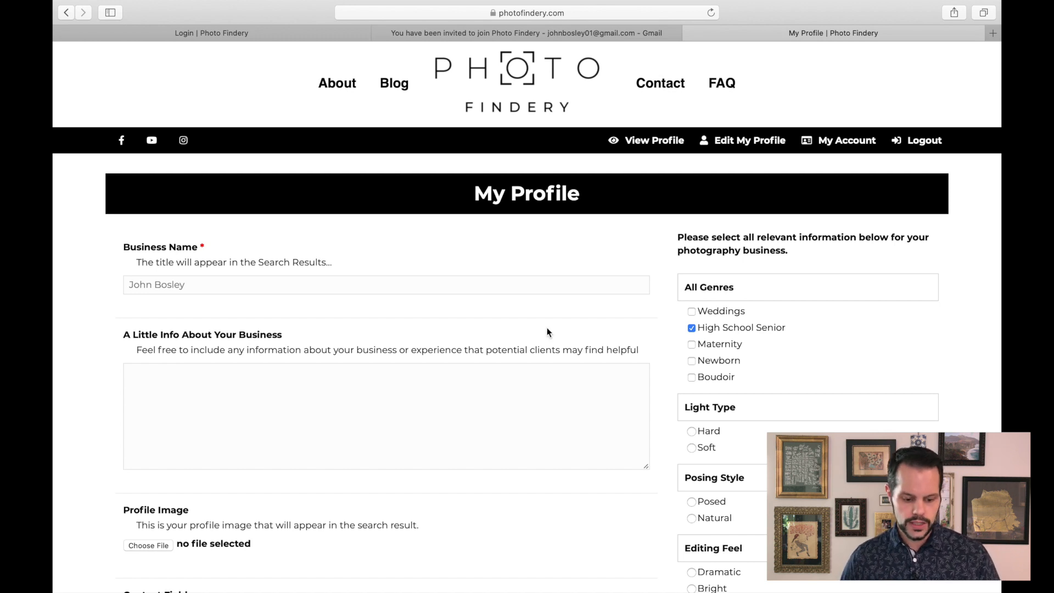
# - Review the new member's profile form and save the profile without changes
pyautogui.scroll(-2, 348, 368)
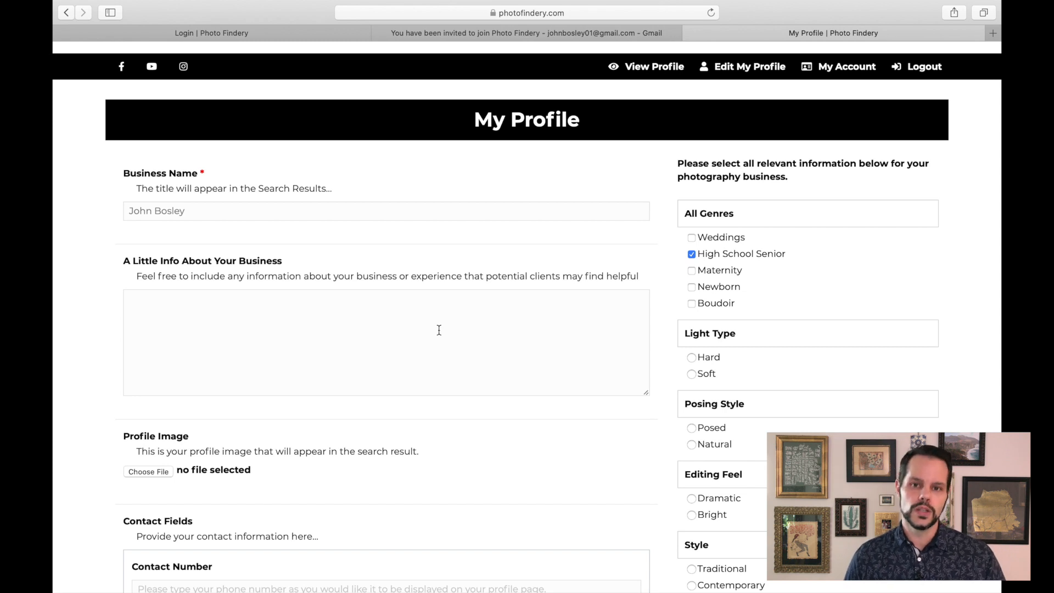
pyautogui.scroll(-3, 421, 304)
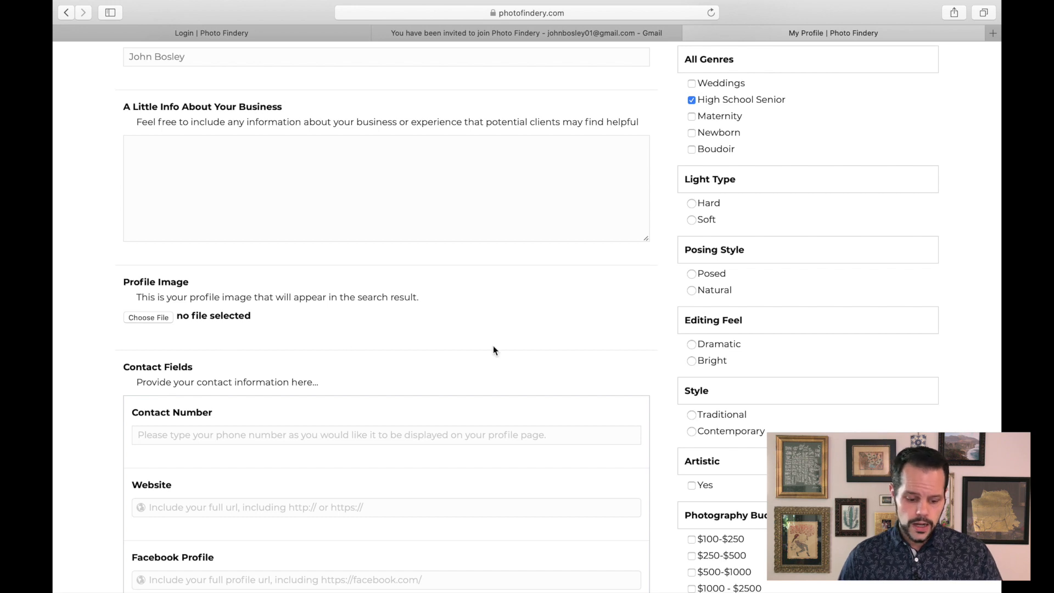
pyautogui.scroll(-1, 500, 353)
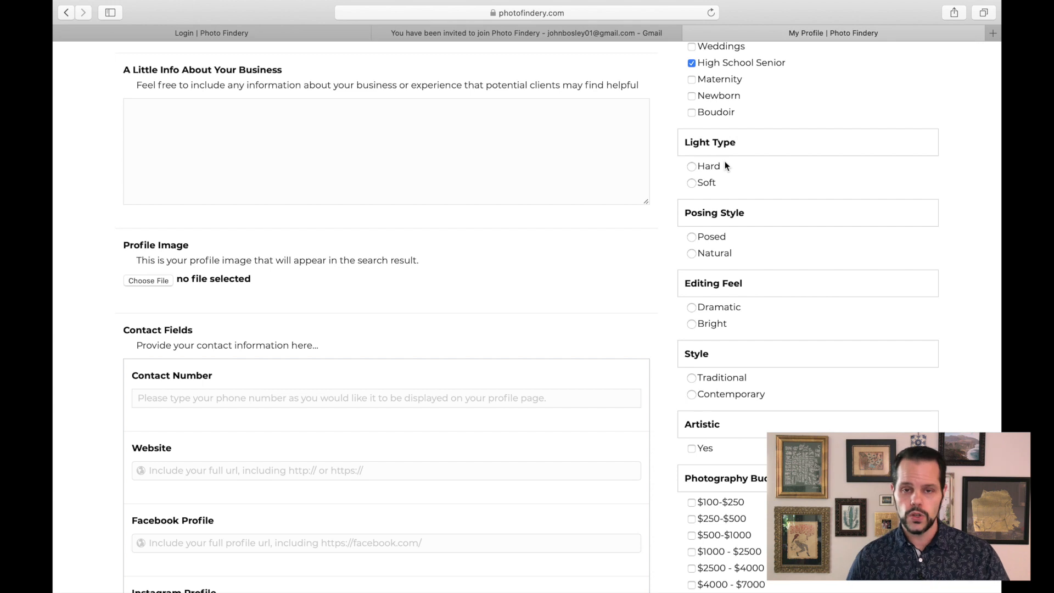
pyautogui.scroll(-5, 734, 225)
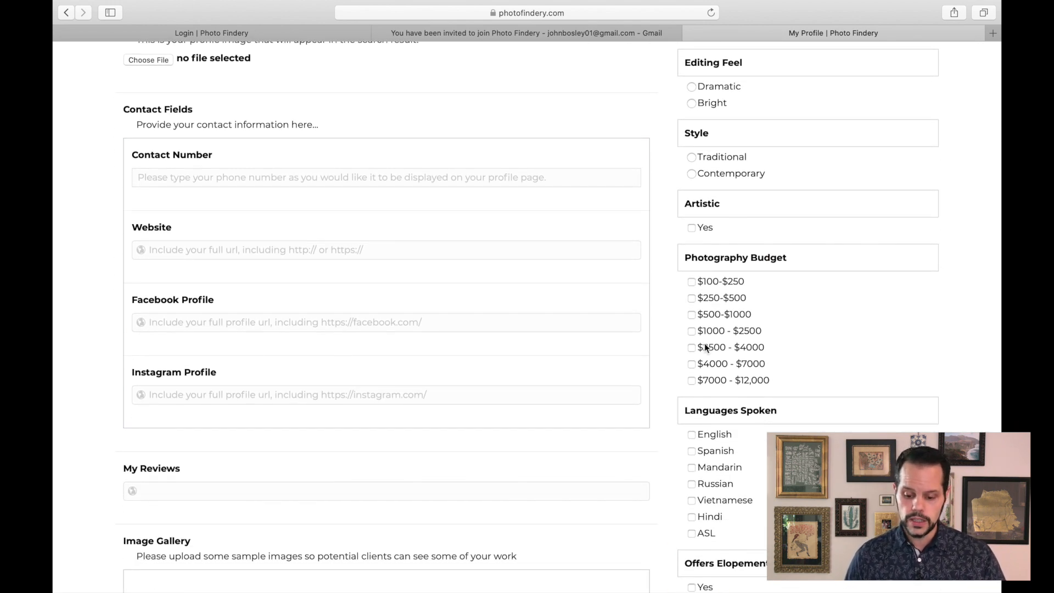
pyautogui.scroll(-5, 679, 335)
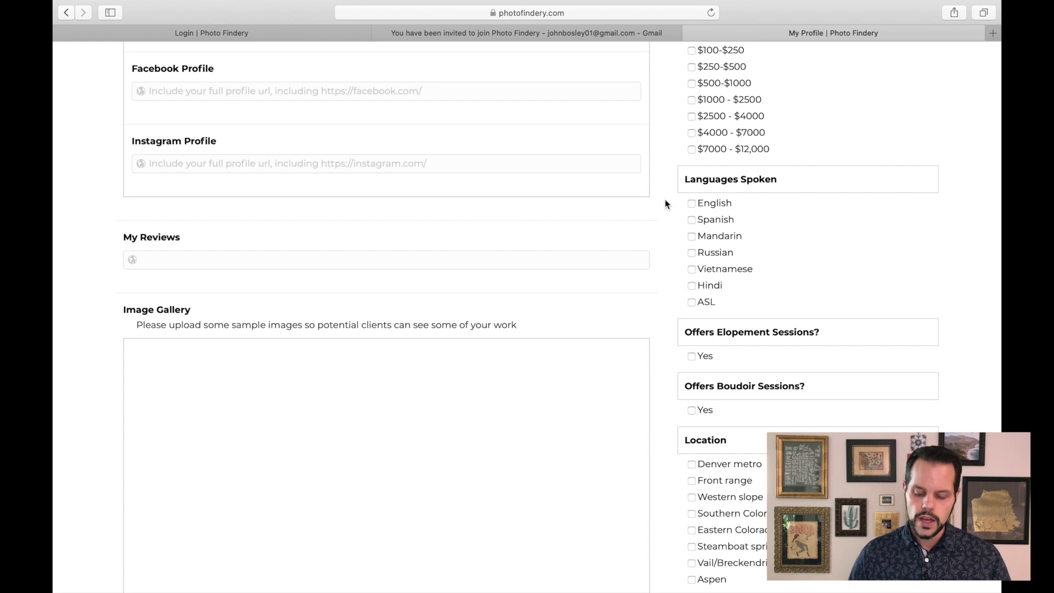
pyautogui.scroll(-5, 659, 247)
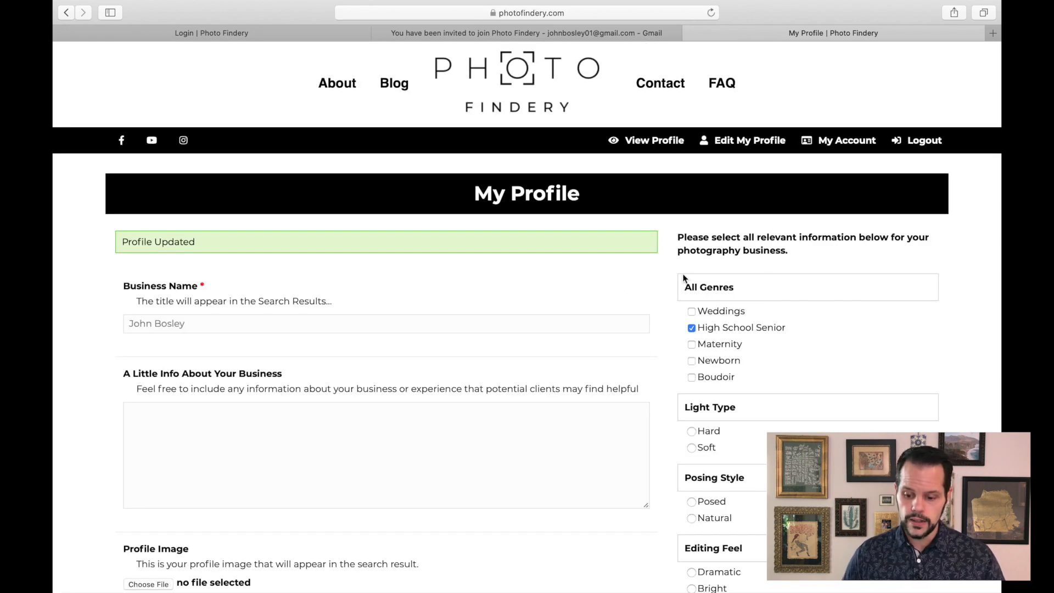
# - View the member's account details and log out
pyautogui.click(844, 142)
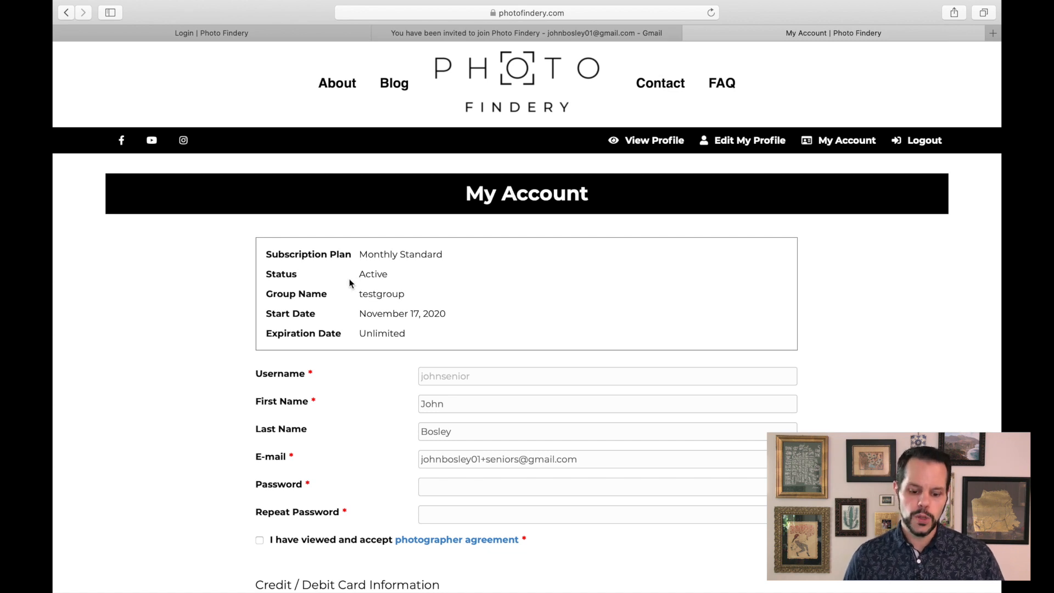
pyautogui.click(925, 146)
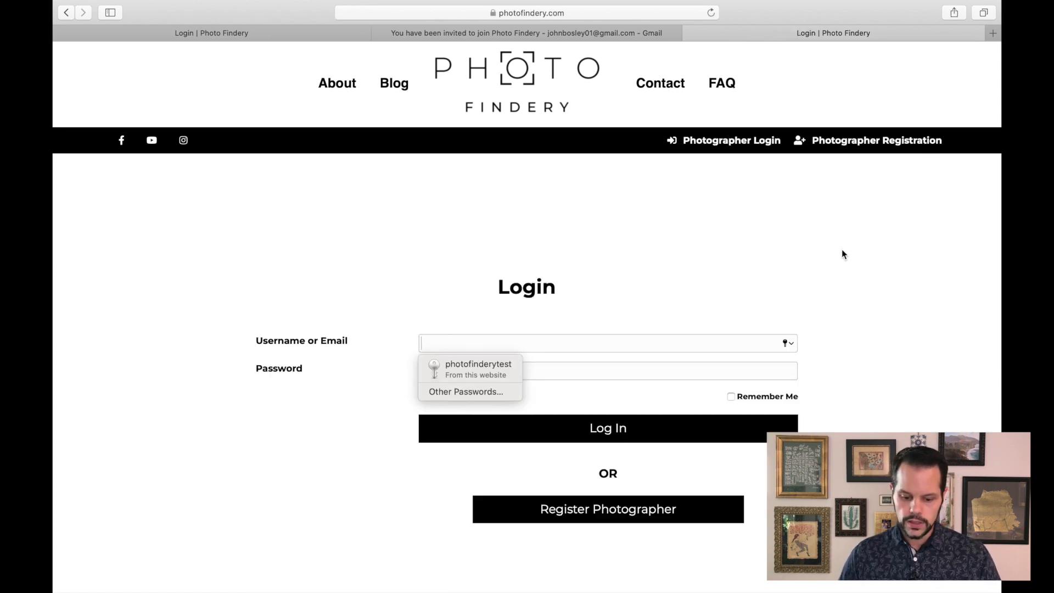
# - Log back in as the group owner using the username and password saved in the browser
pyautogui.click(487, 372)
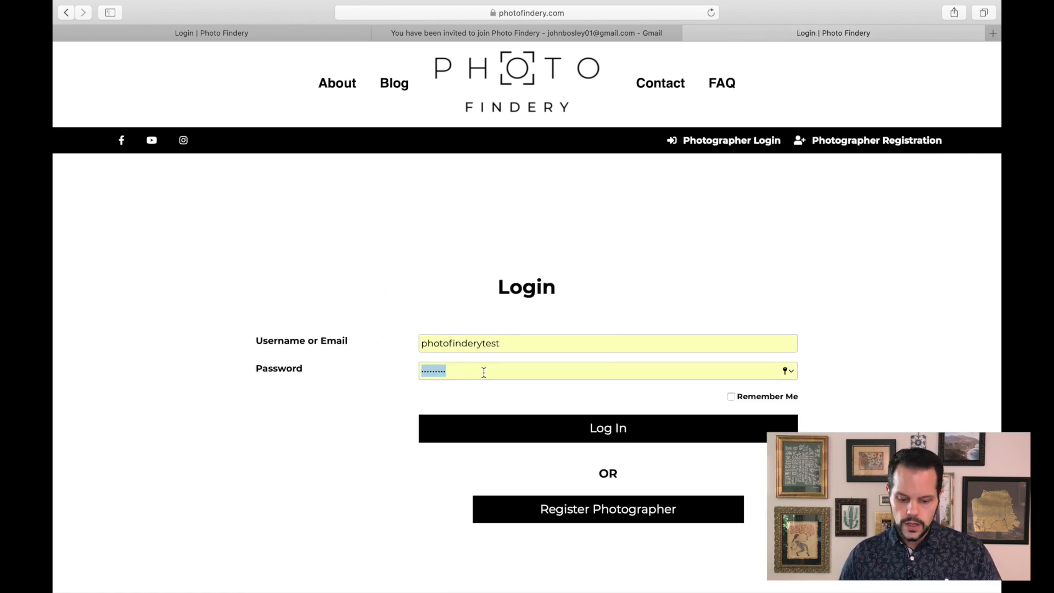
pyautogui.click(533, 427)
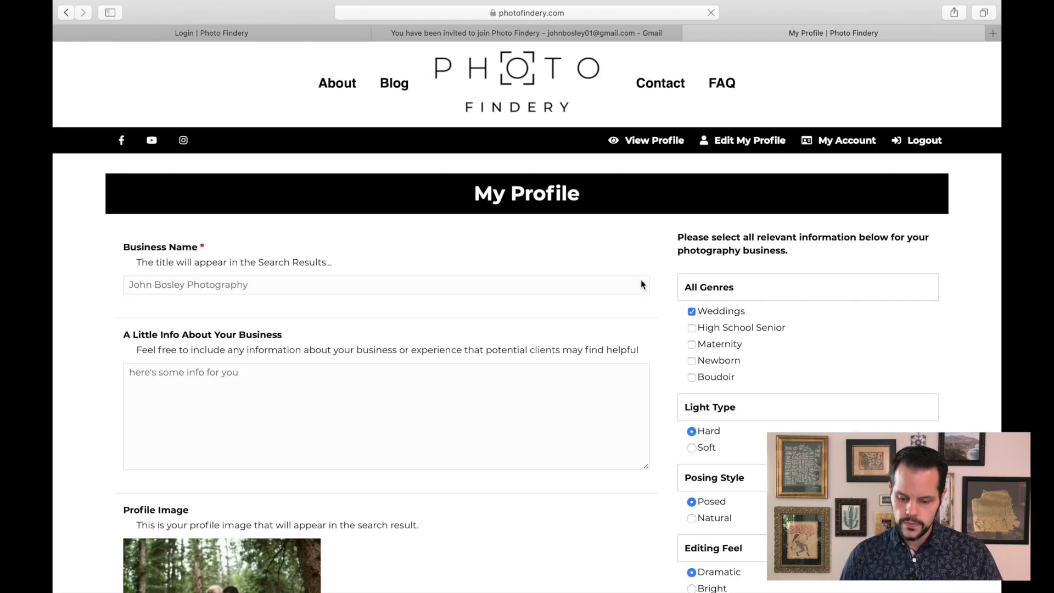
# - Open the owner's account and its group management page to review the members list
pyautogui.click(852, 141)
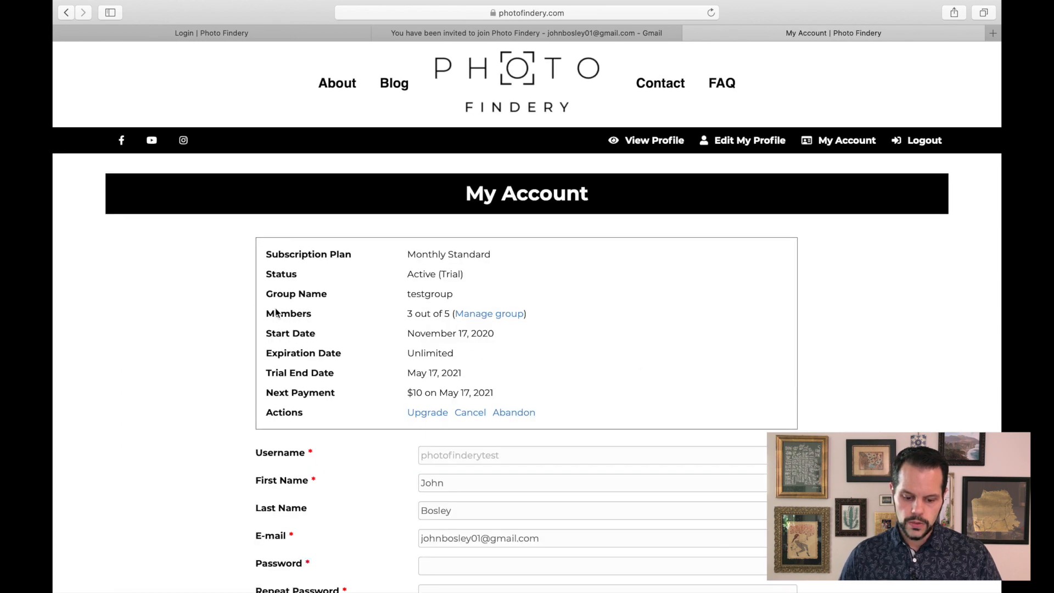
pyautogui.click(504, 315)
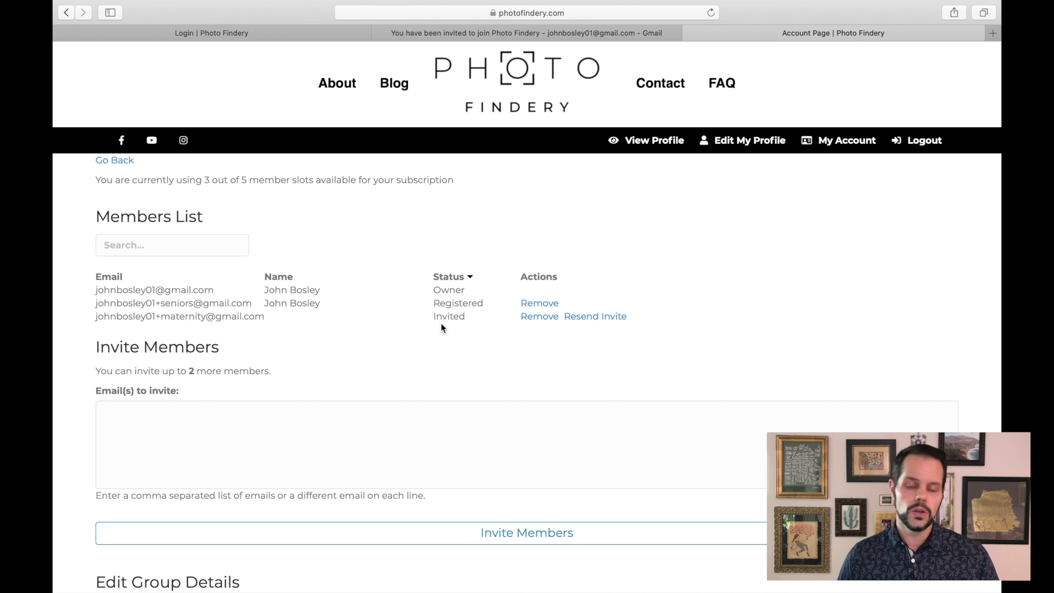
pyautogui.scroll(-2, 344, 347)
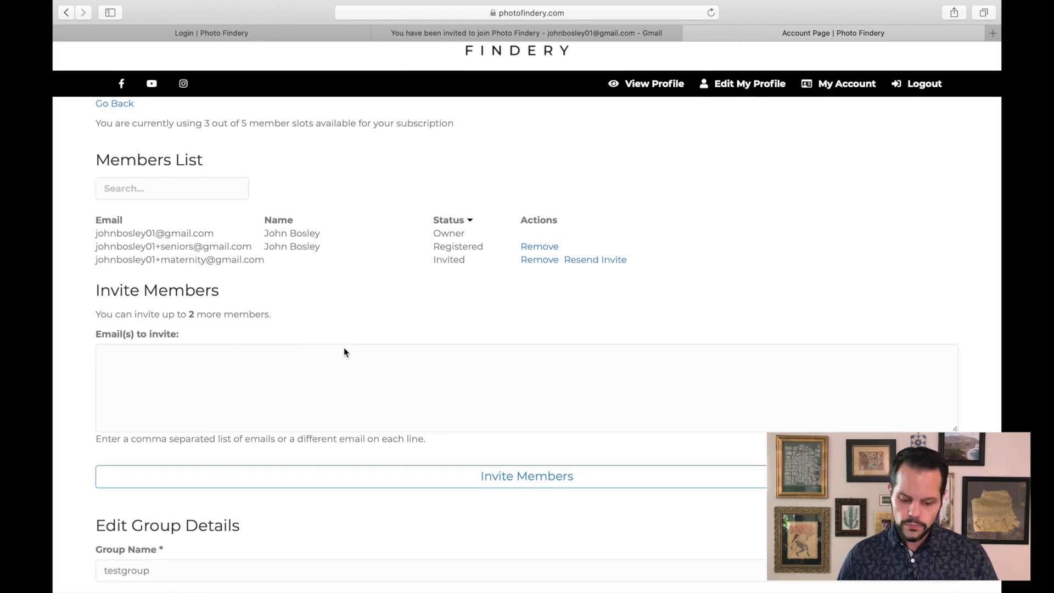